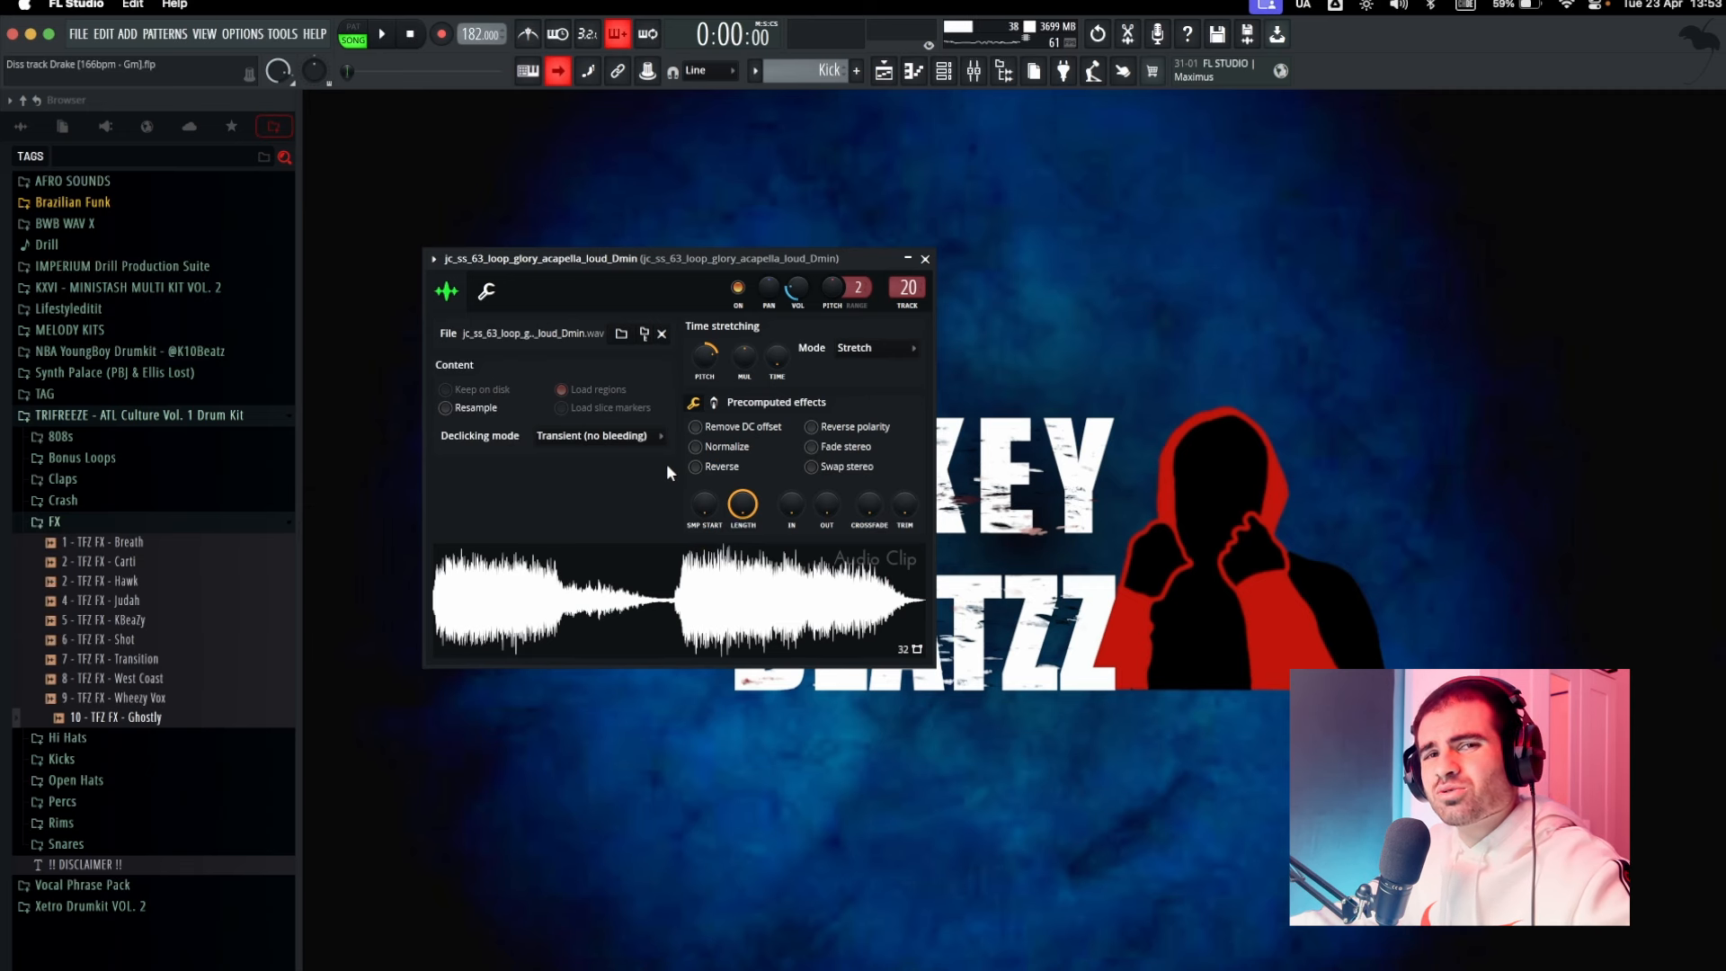
# Step: Reverse the jc_ss_63_loop_glory_acapella_loud_Dmin audio clip and close its channel settings
pyautogui.click(696, 467)
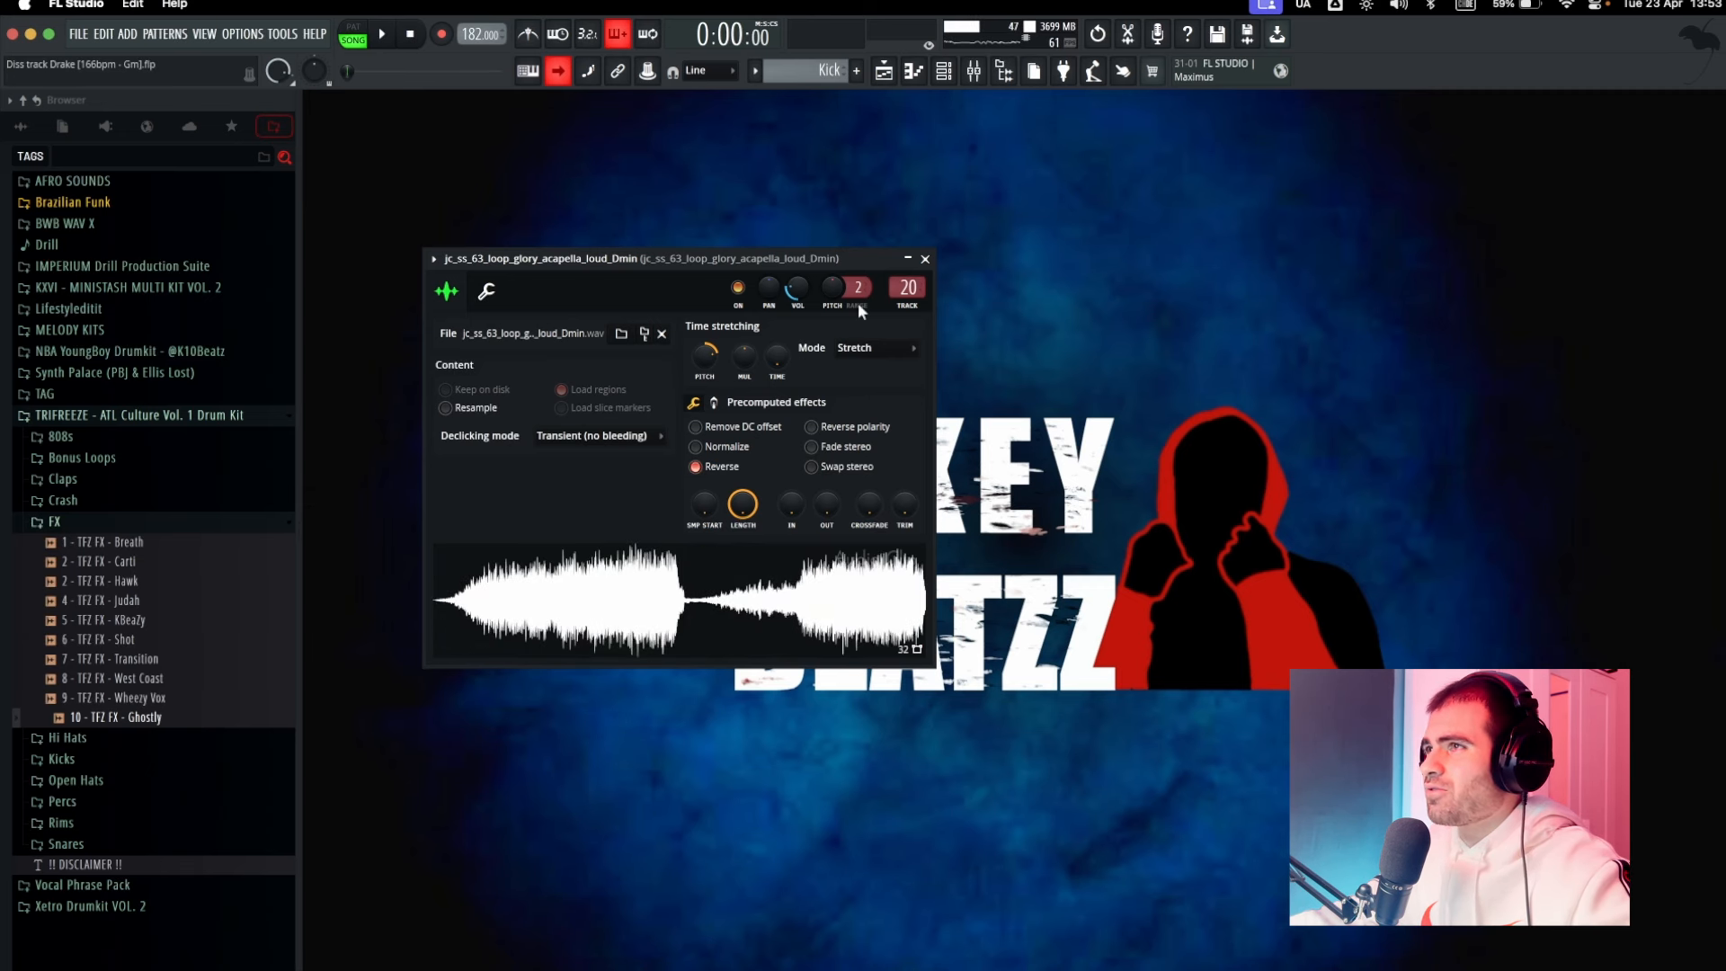
pyautogui.click(925, 259)
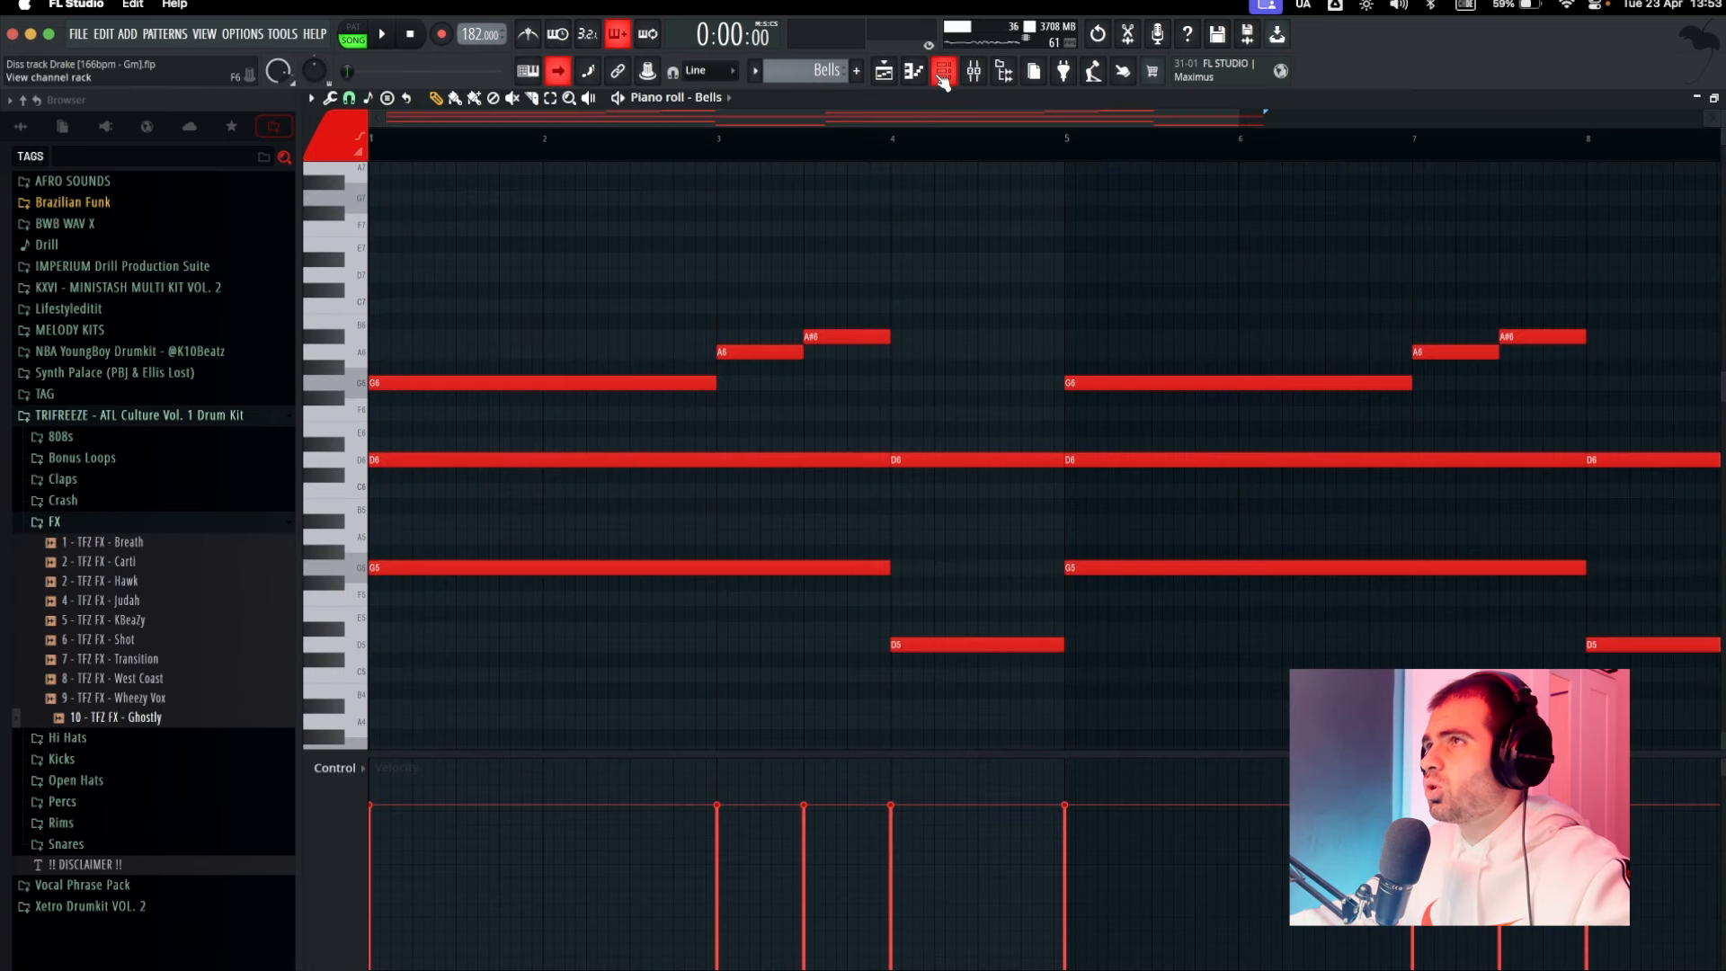
# Step: Examine the Bells pattern's notes and the Bell 6 sample loaded in the Bells channel
pyautogui.moveTo(439, 323); pyautogui.dragTo(627, 425)
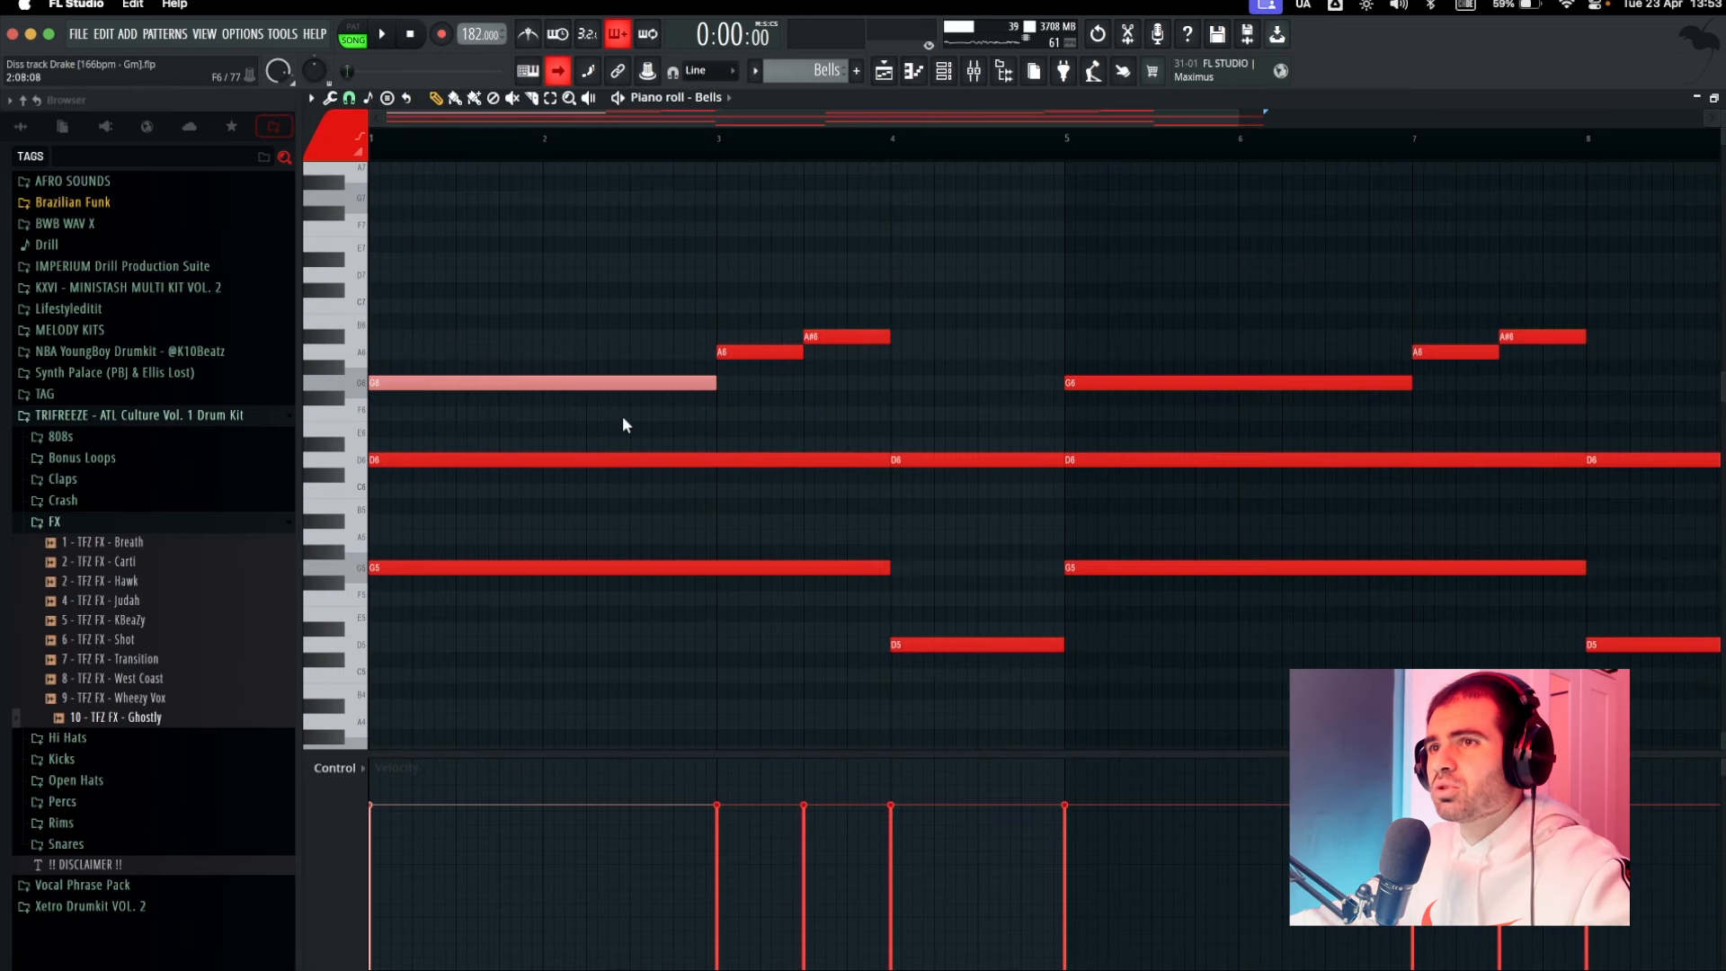
pyautogui.hotkey('ctrl', 'a')
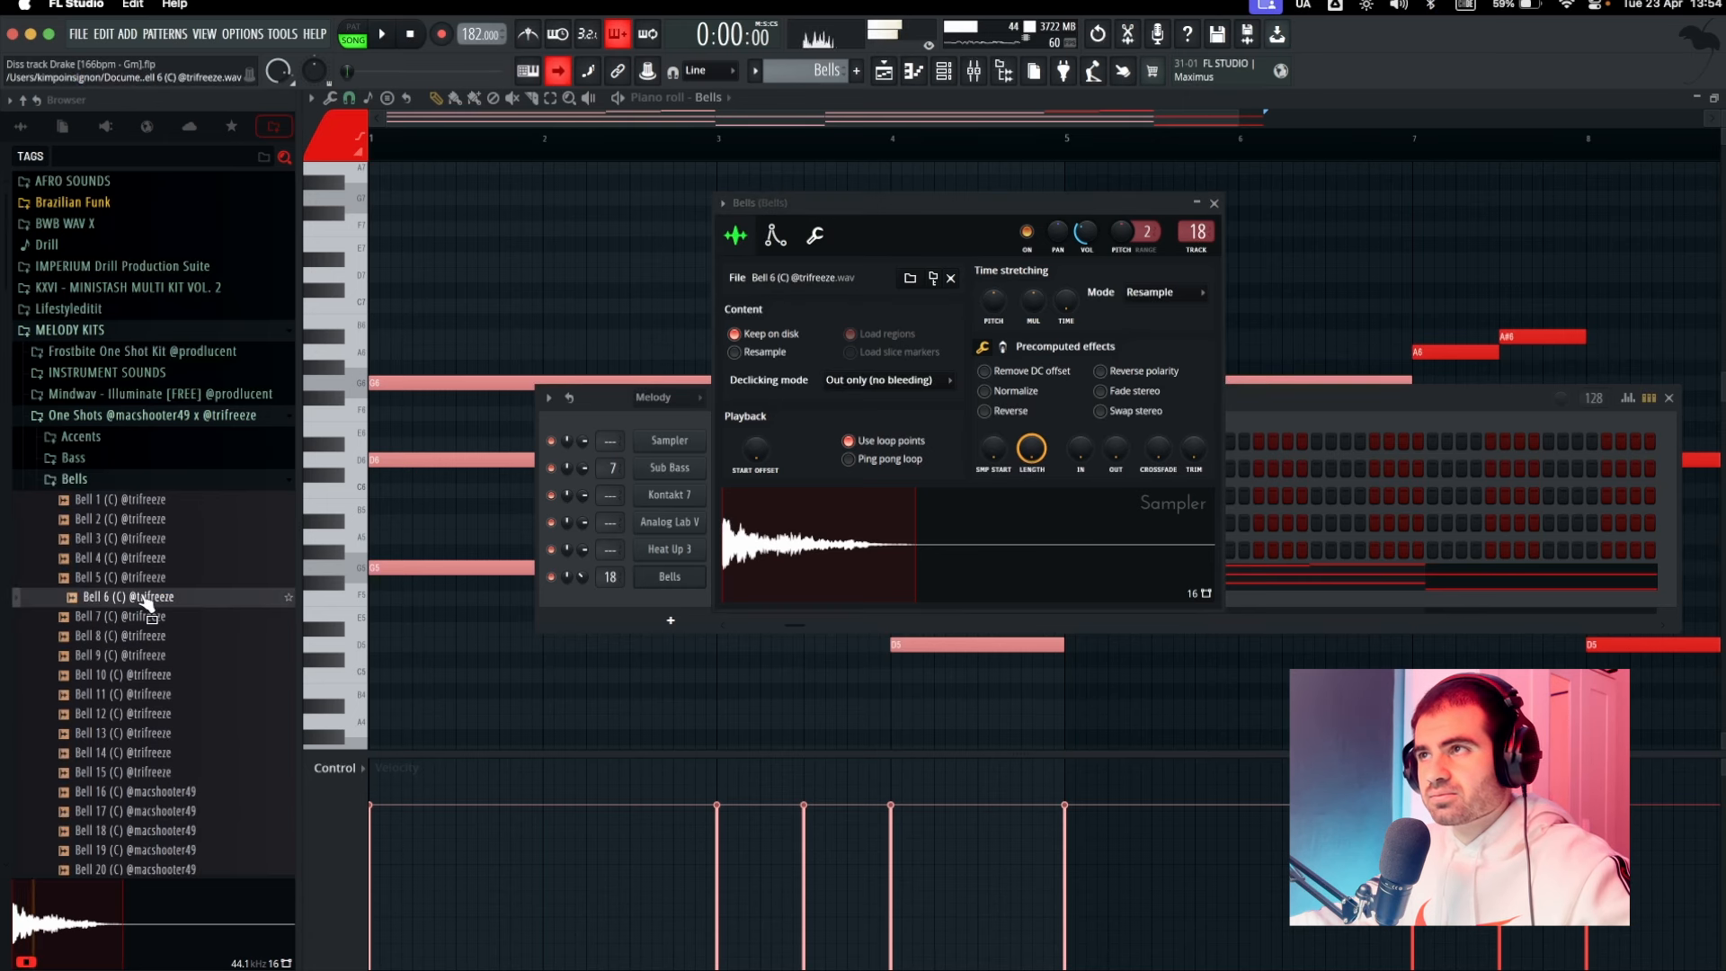
pyautogui.click(1214, 204)
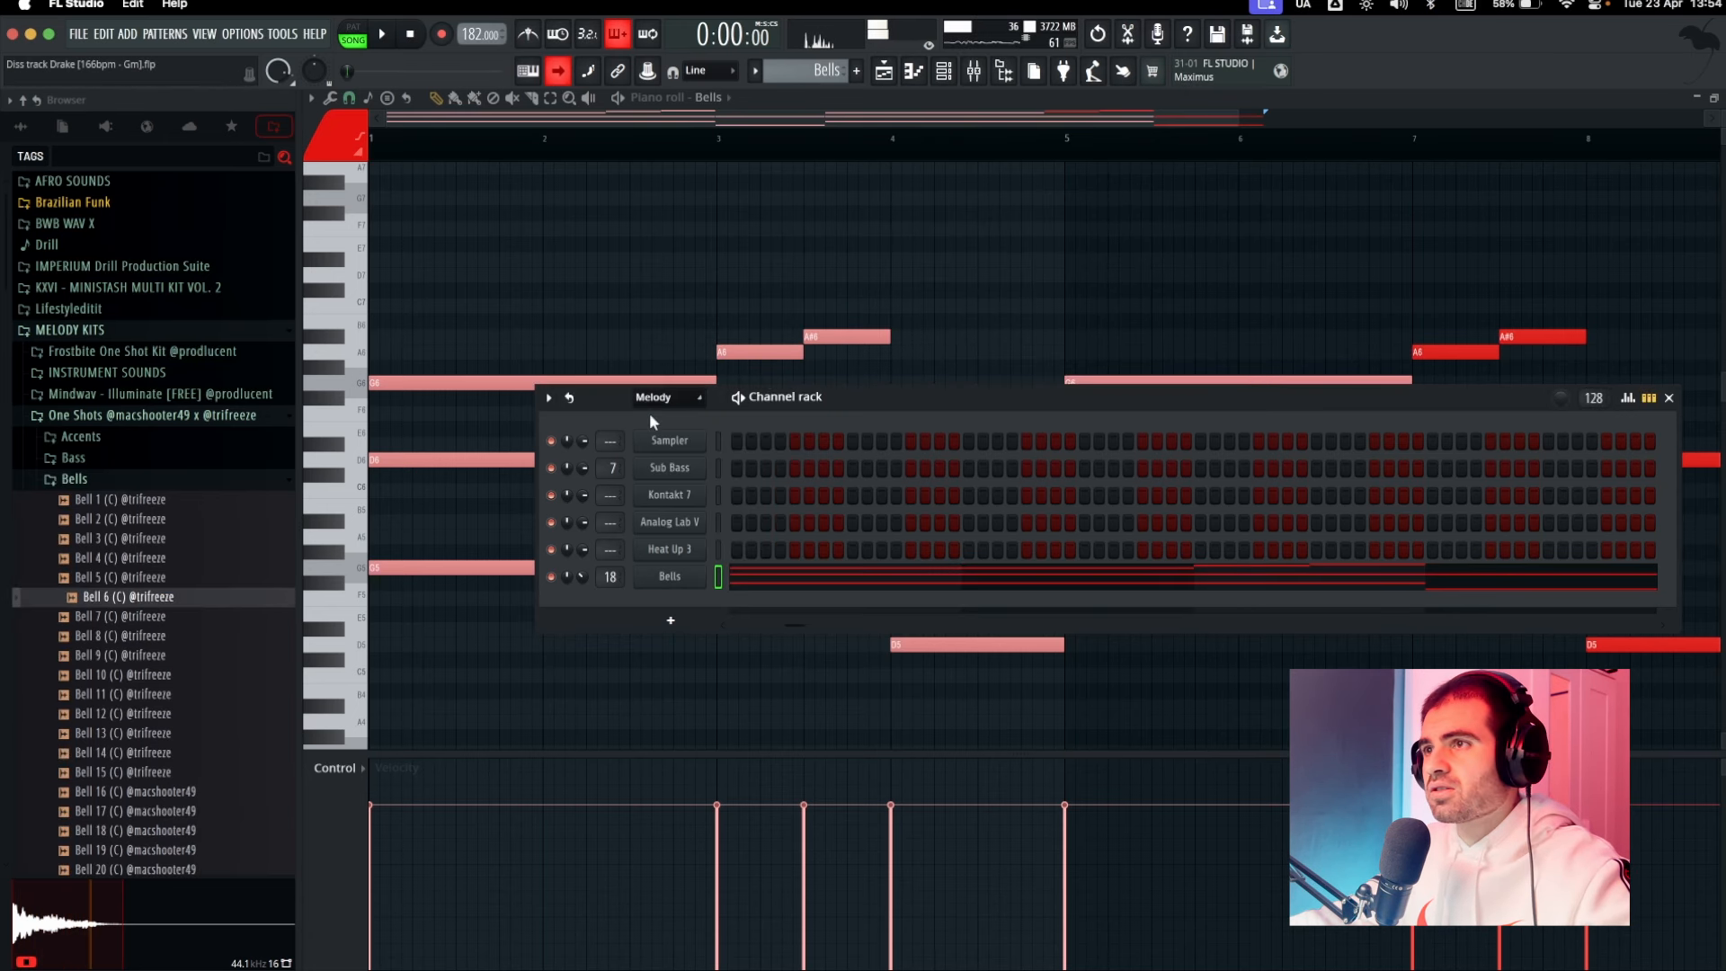
pyautogui.click(760, 582)
pyautogui.click(803, 591)
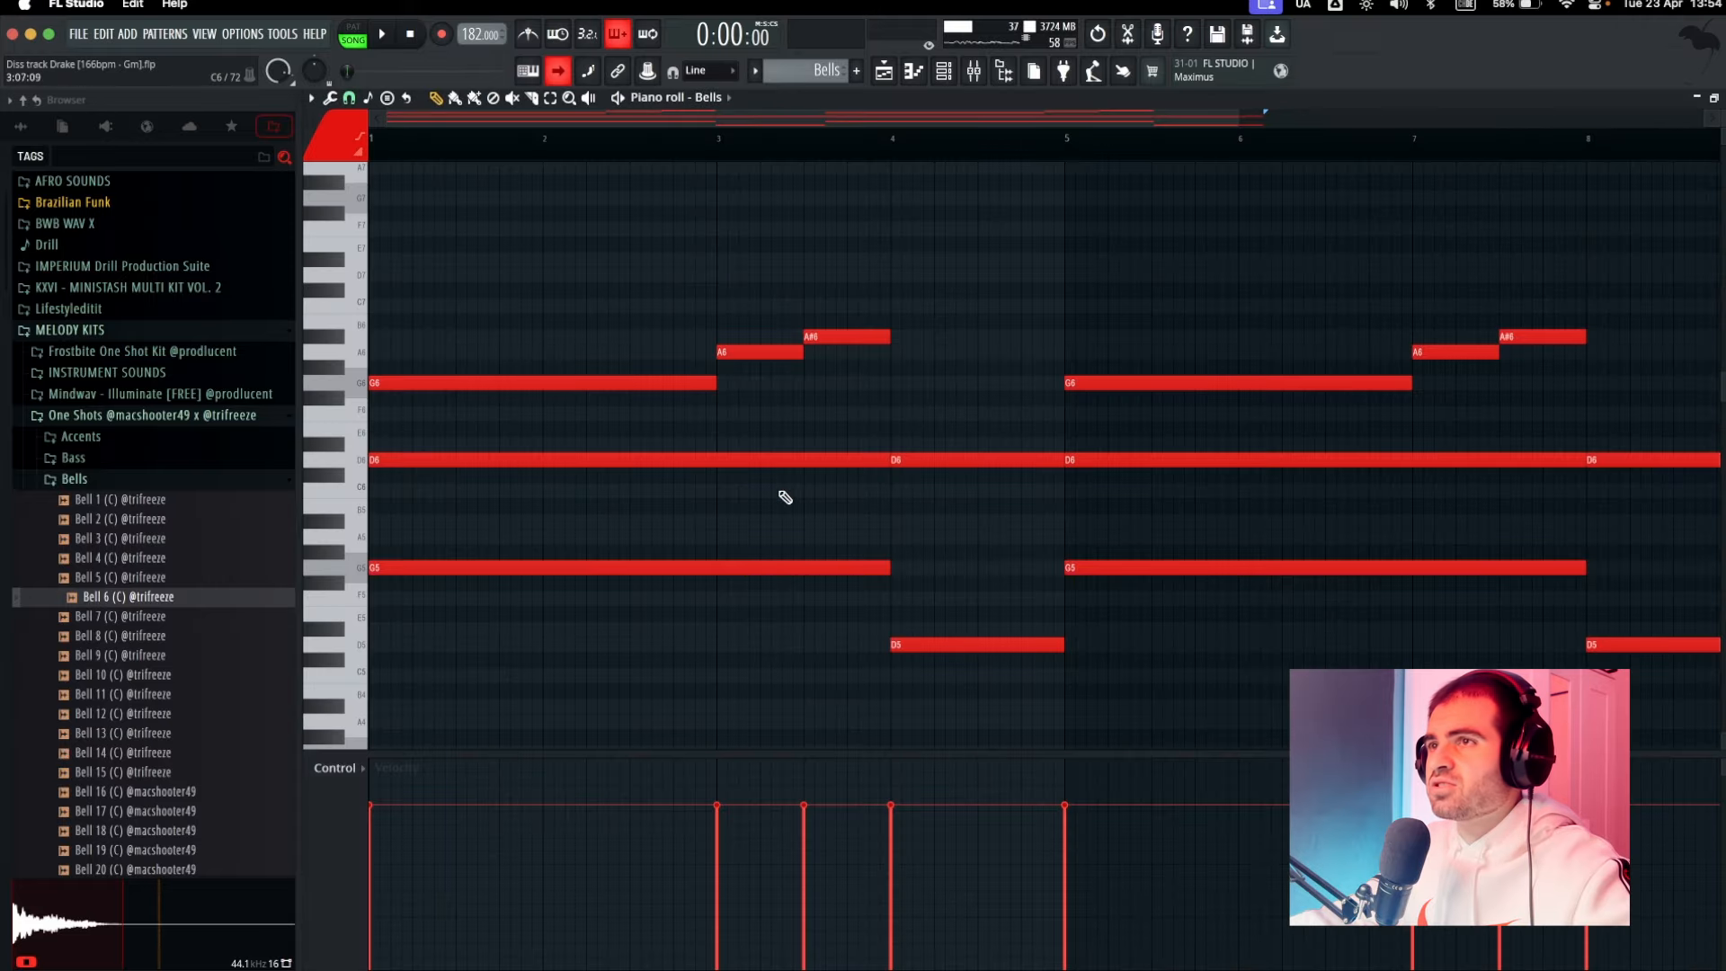
# Step: Play back the Bells pattern in the piano roll, stop it and close the piano roll
pyautogui.press('space')
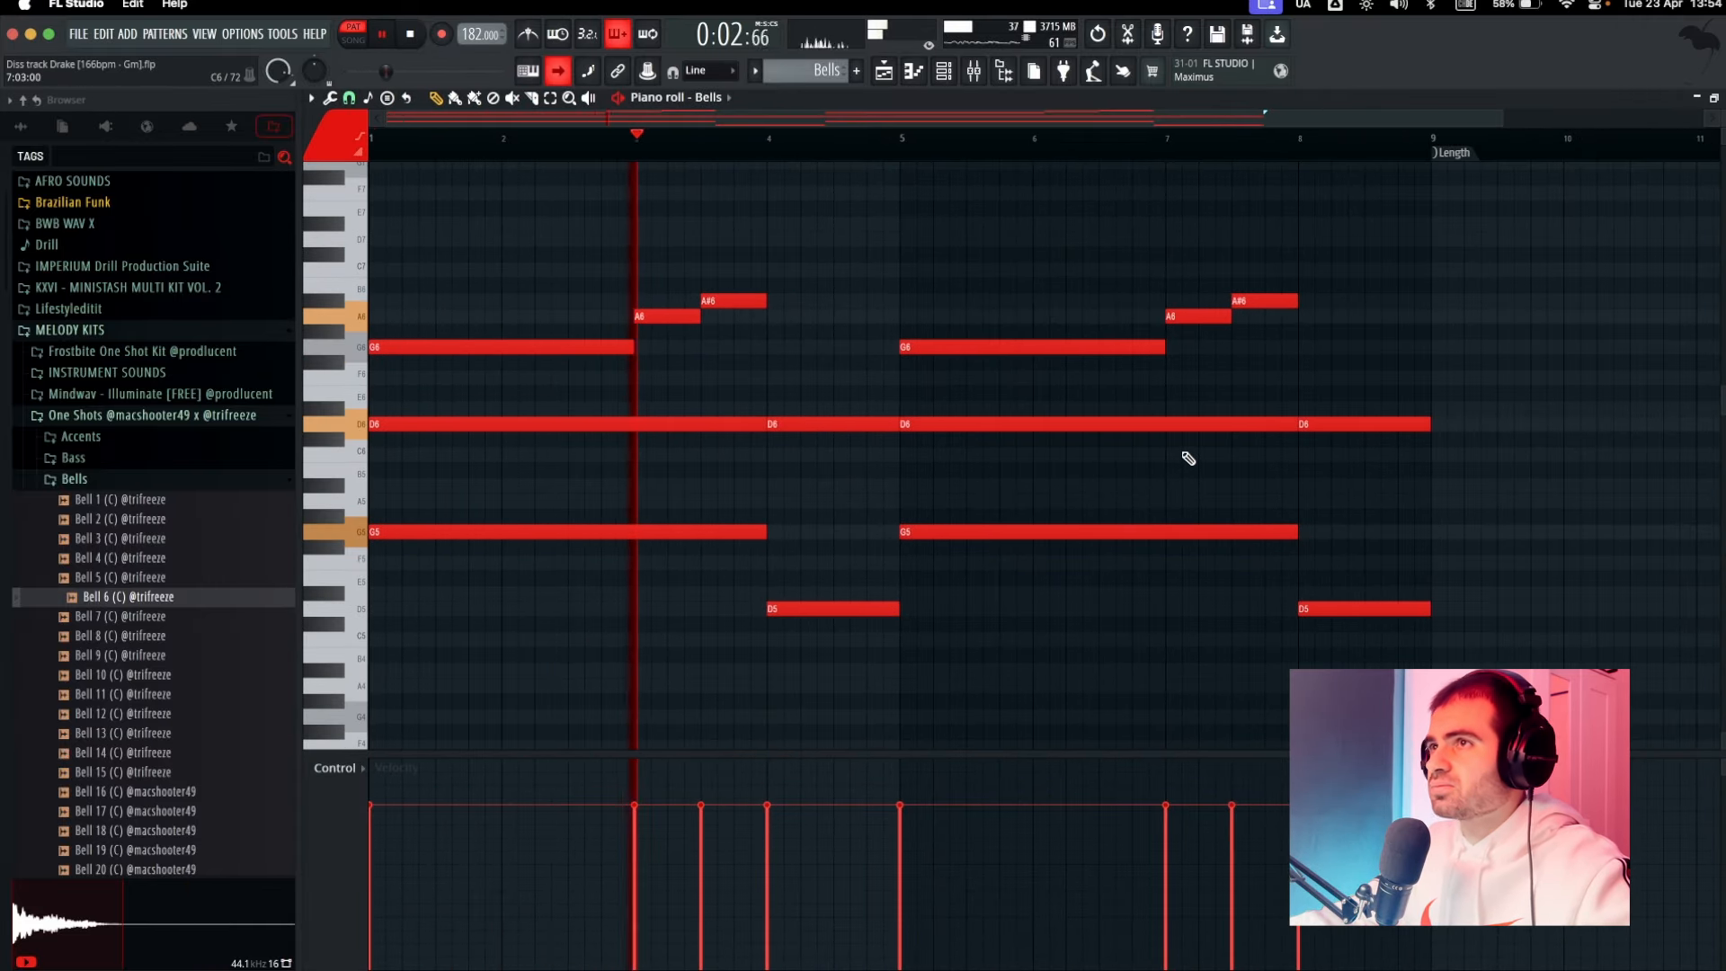
pyautogui.moveTo(1241, 494); pyautogui.dragTo(1076, 513)
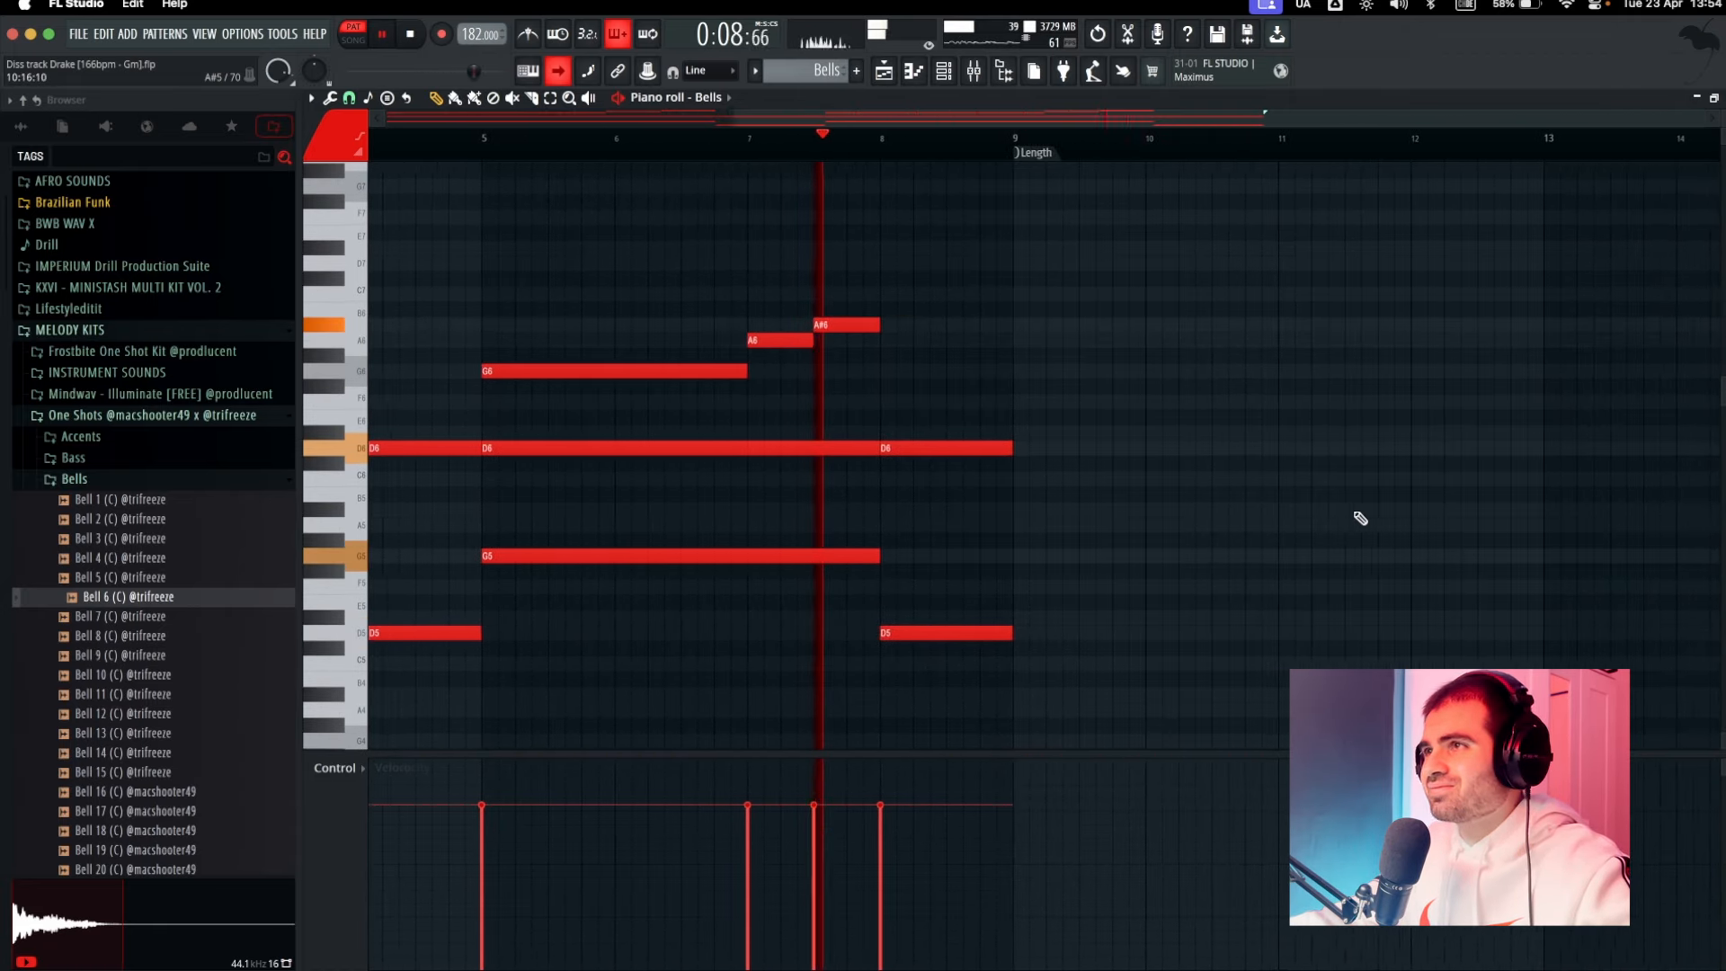
pyautogui.press('space')
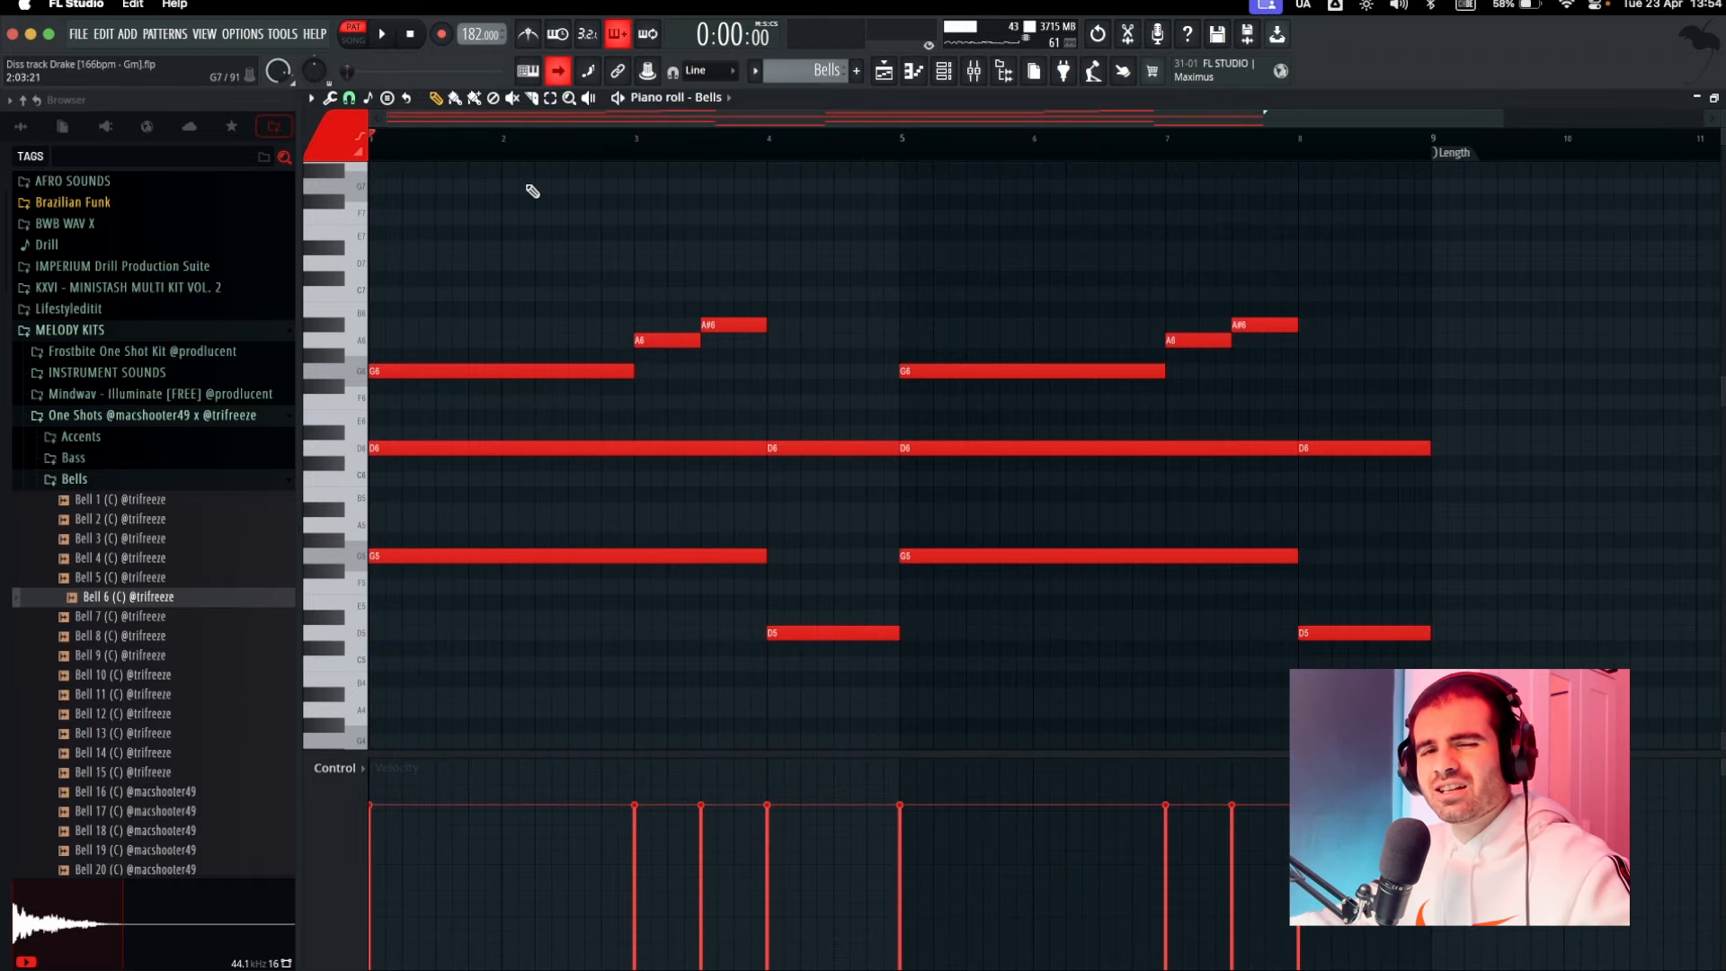
pyautogui.press('Escape')
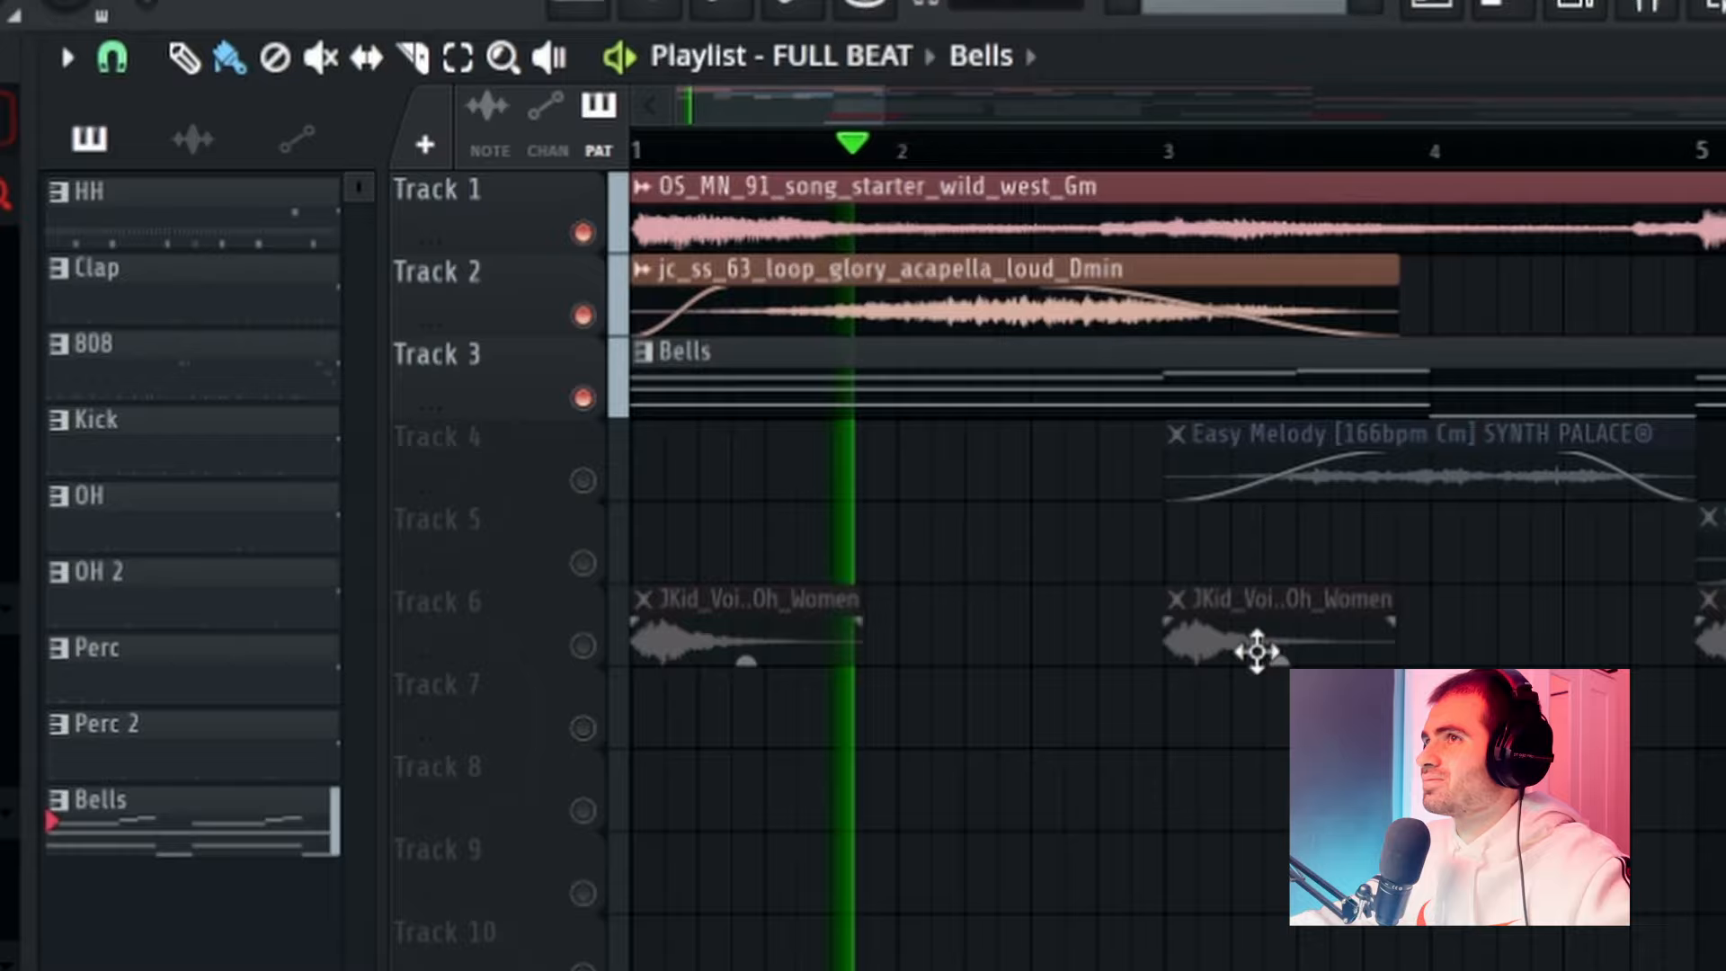
# Step: Listen to the FULL BEAT arrangement with the song starter, acapella and Bells tracks, including the Easy Melody clips on Track 4
pyautogui.scroll(-4, 1245, 649)
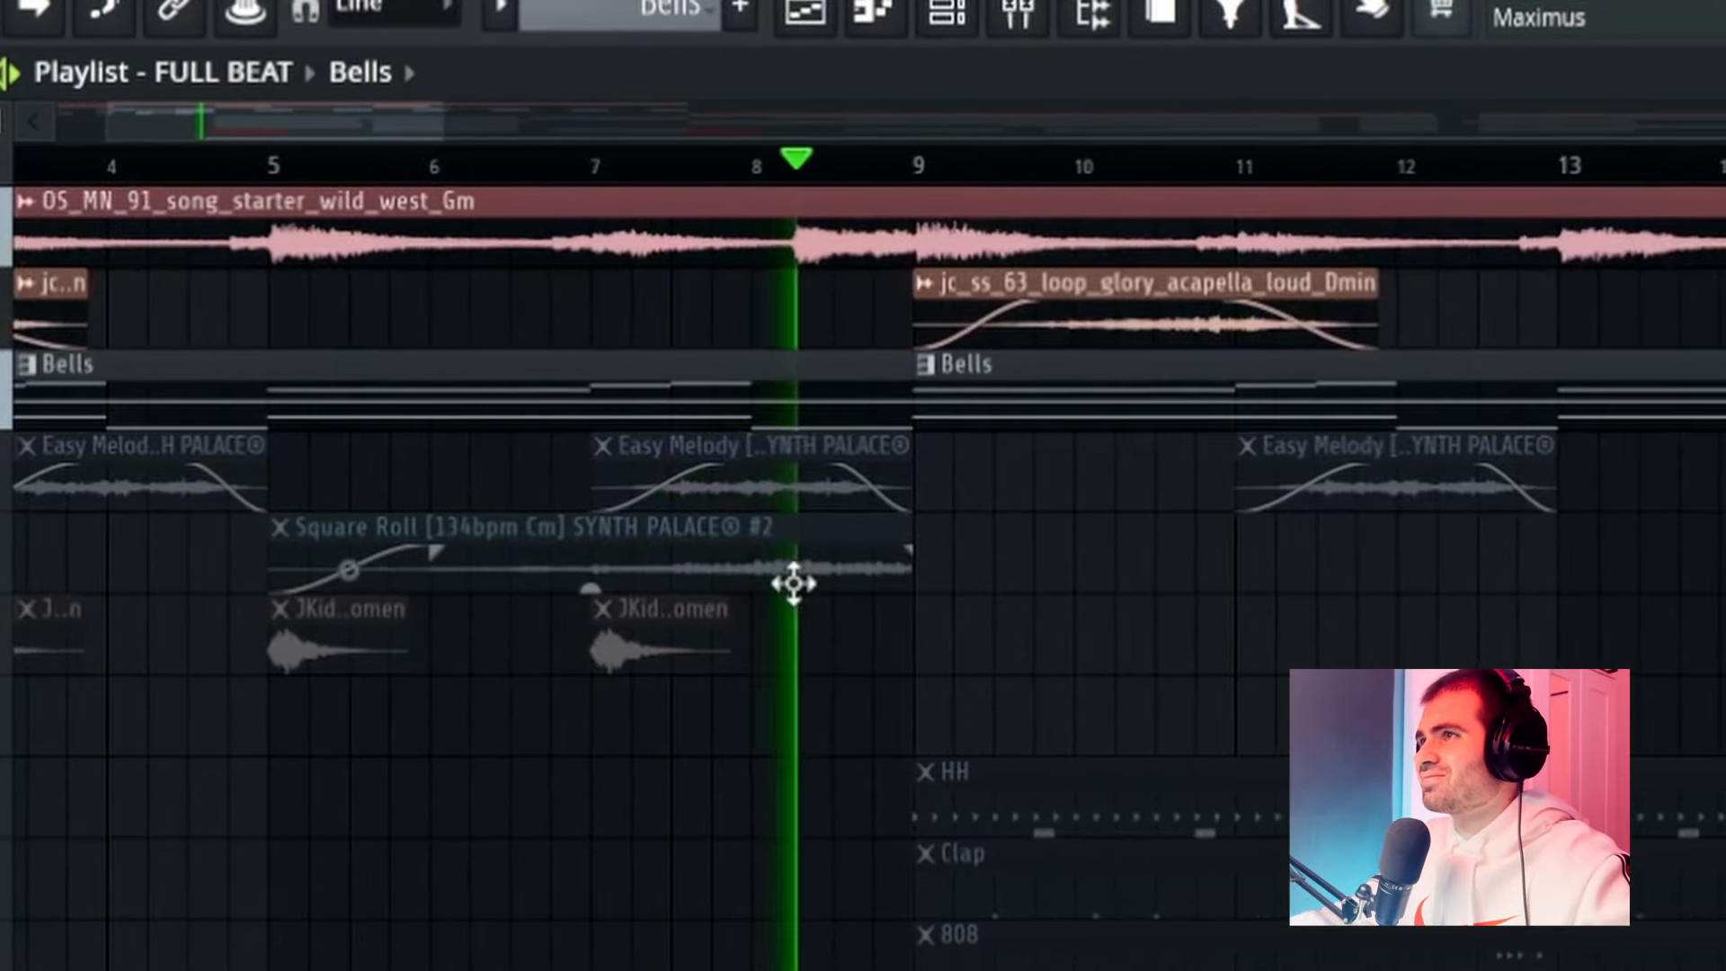
pyautogui.scroll(3, 813, 582)
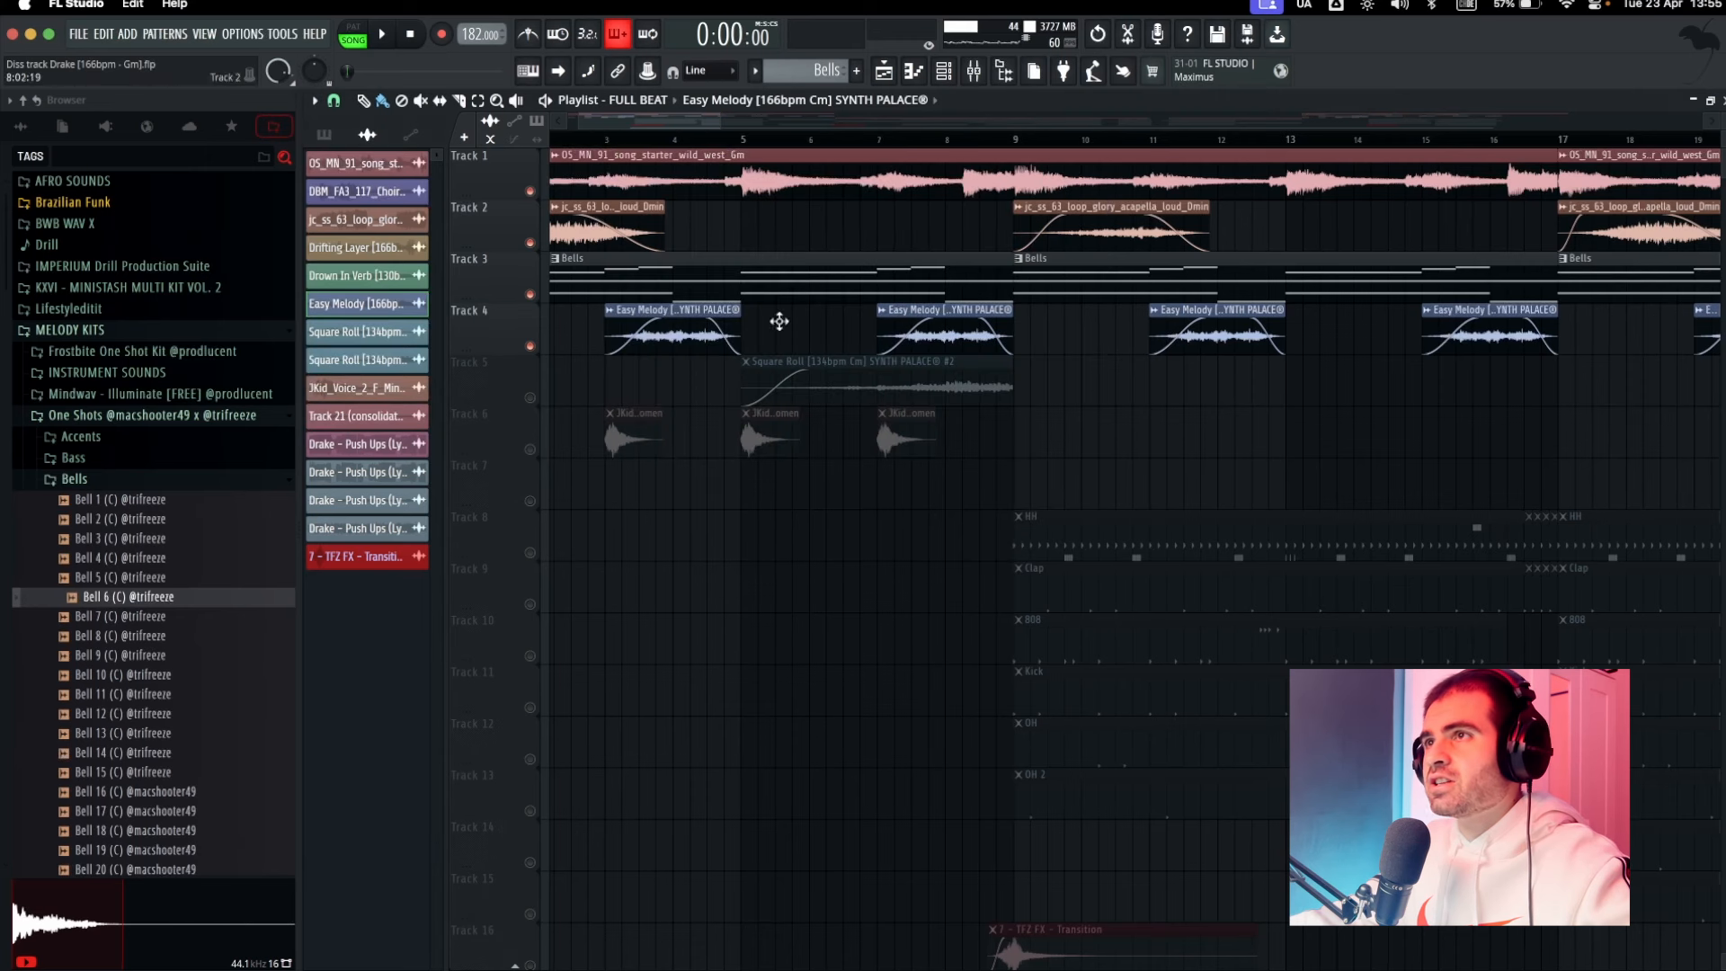
pyautogui.click(620, 336)
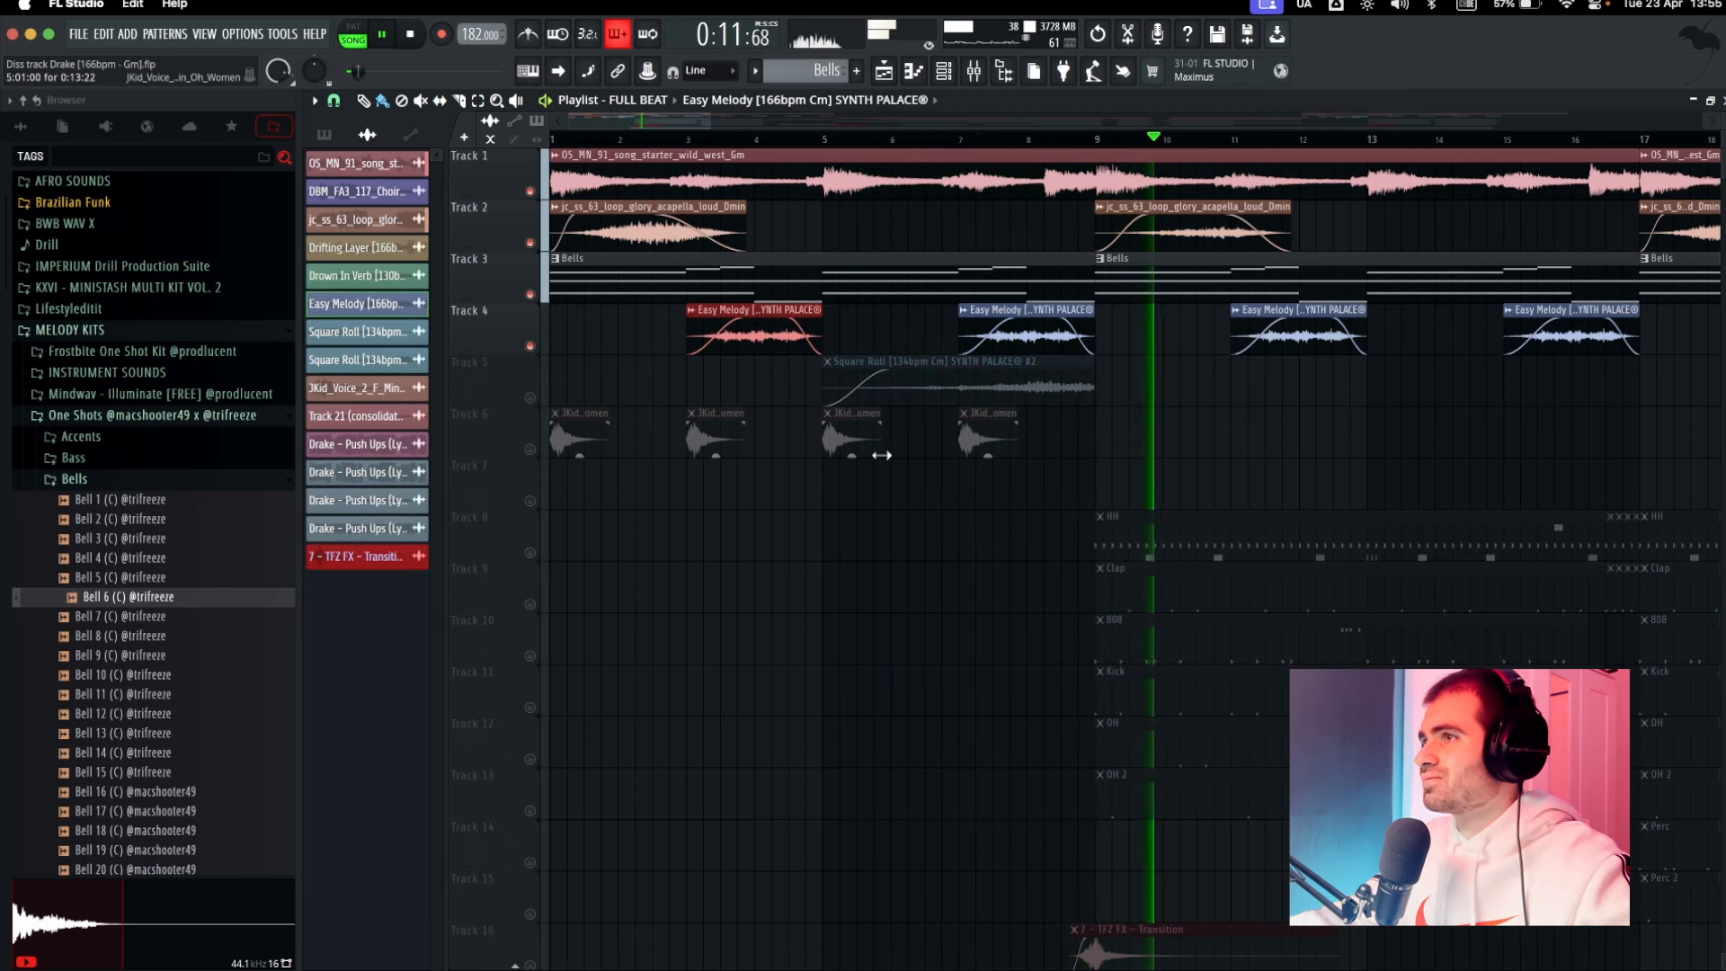
pyautogui.press('space')
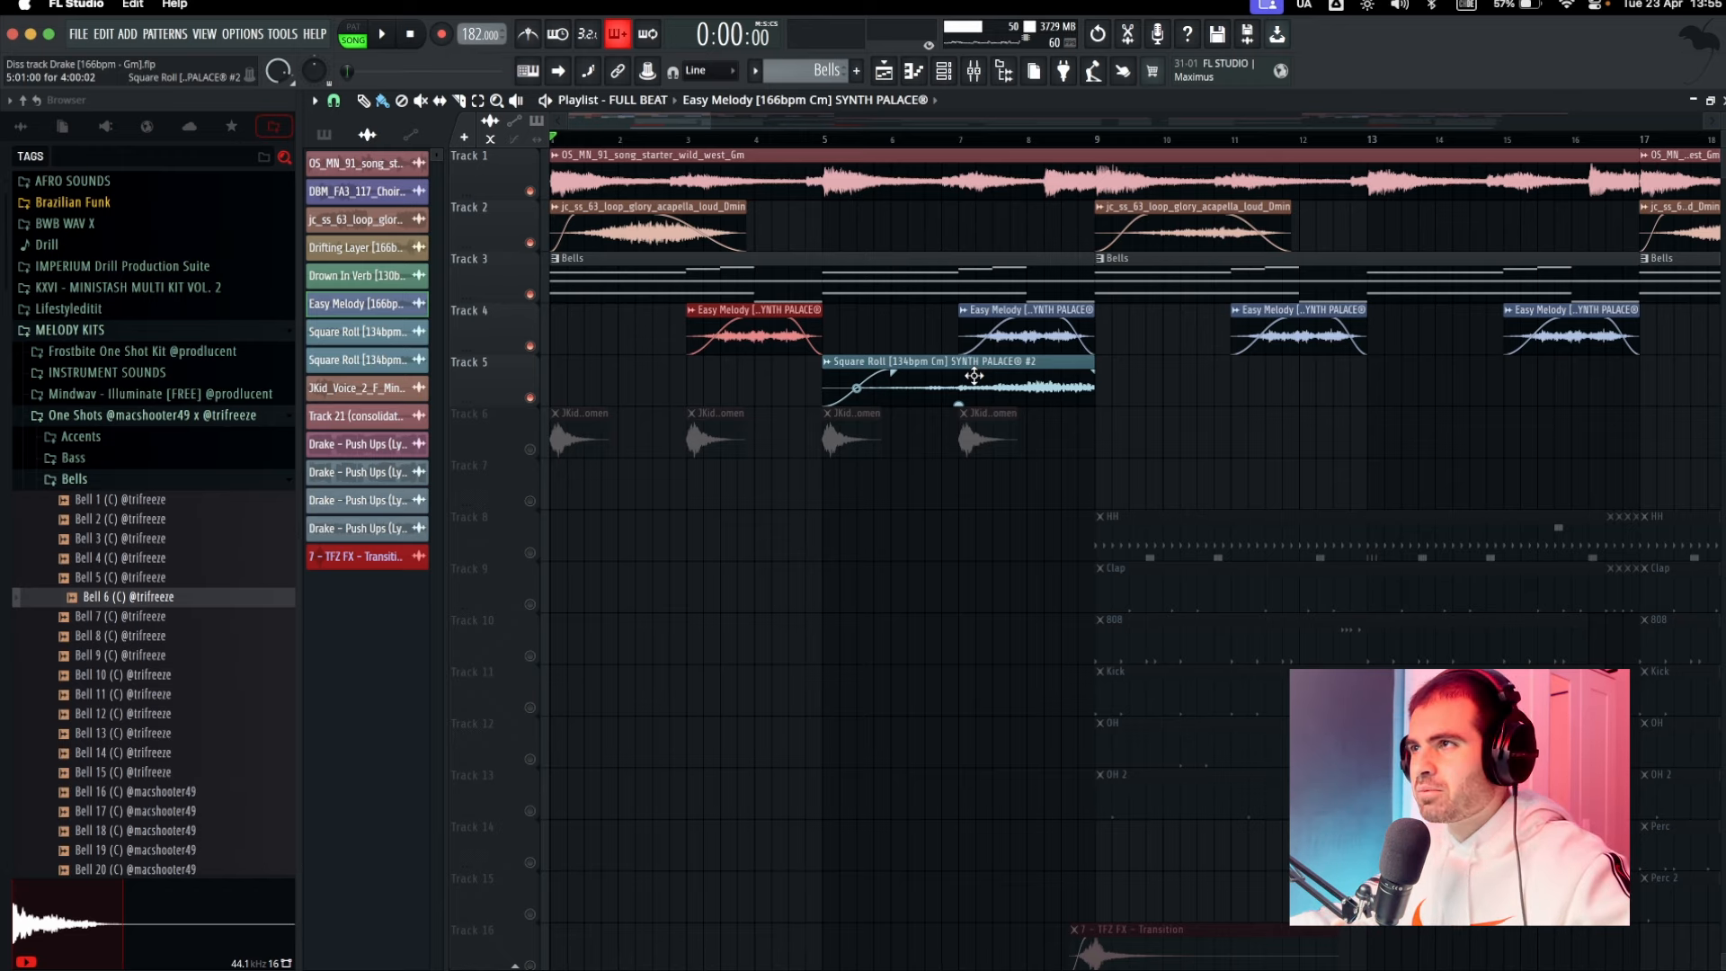
# Step: Review the channel settings of the Square Roll clip on Track 5 and play the arrangement with it
pyautogui.doubleClick(974, 375)
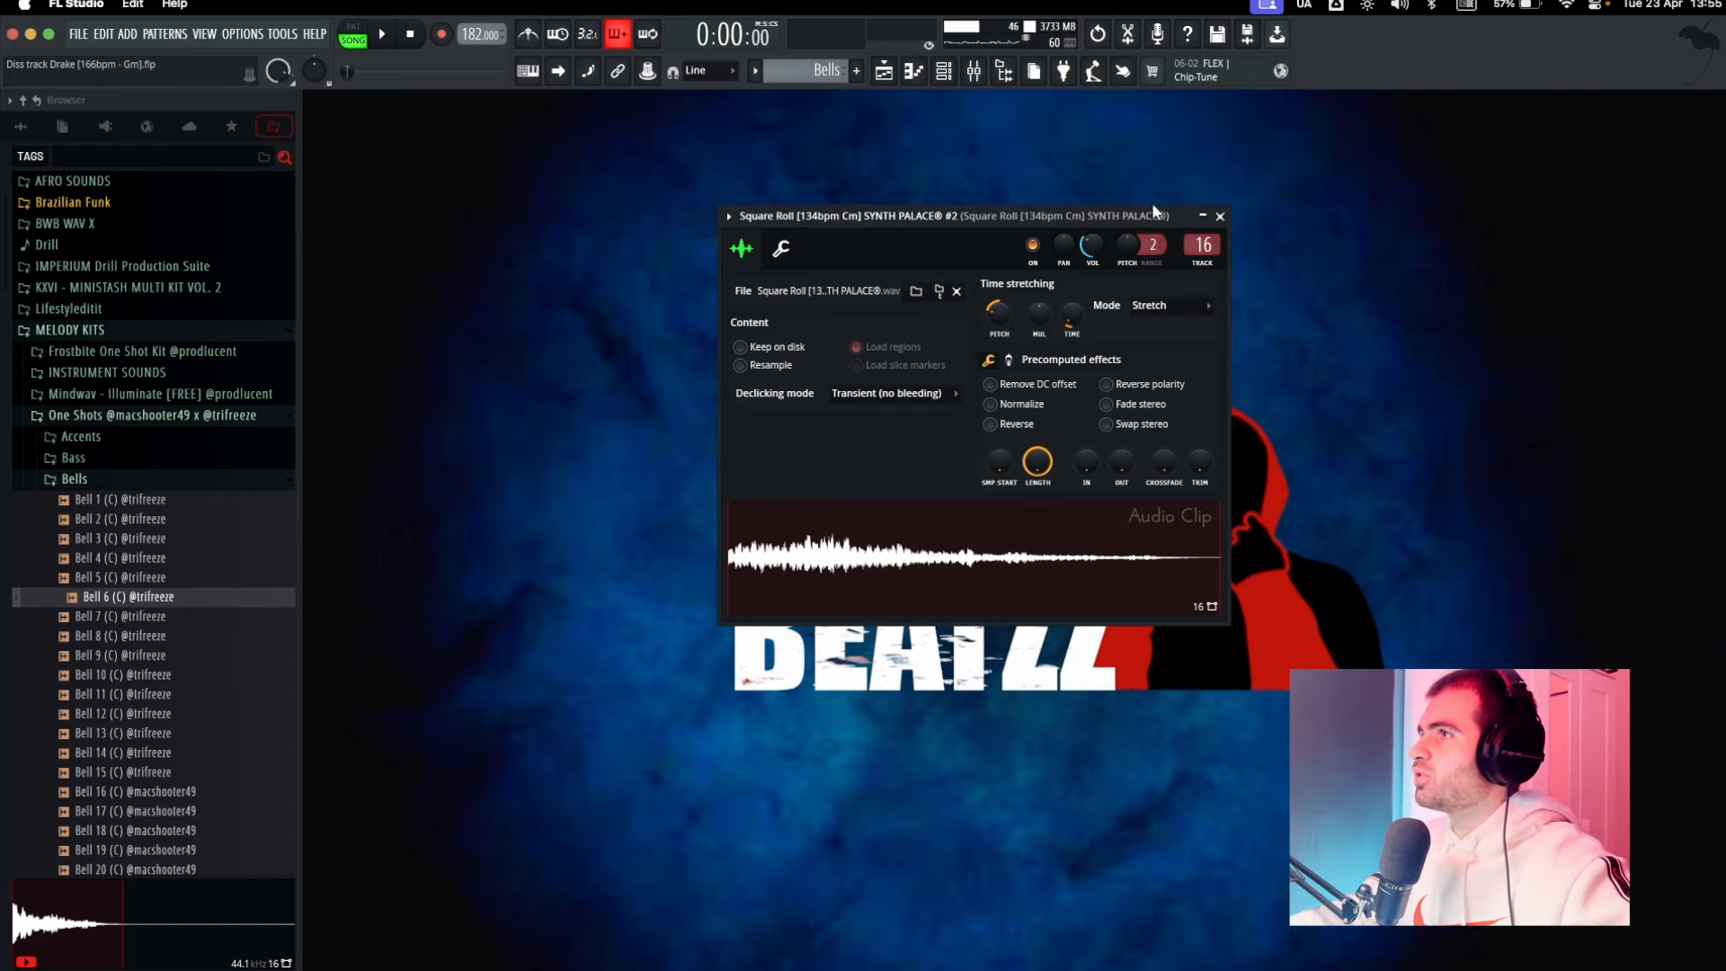
pyautogui.click(1221, 217)
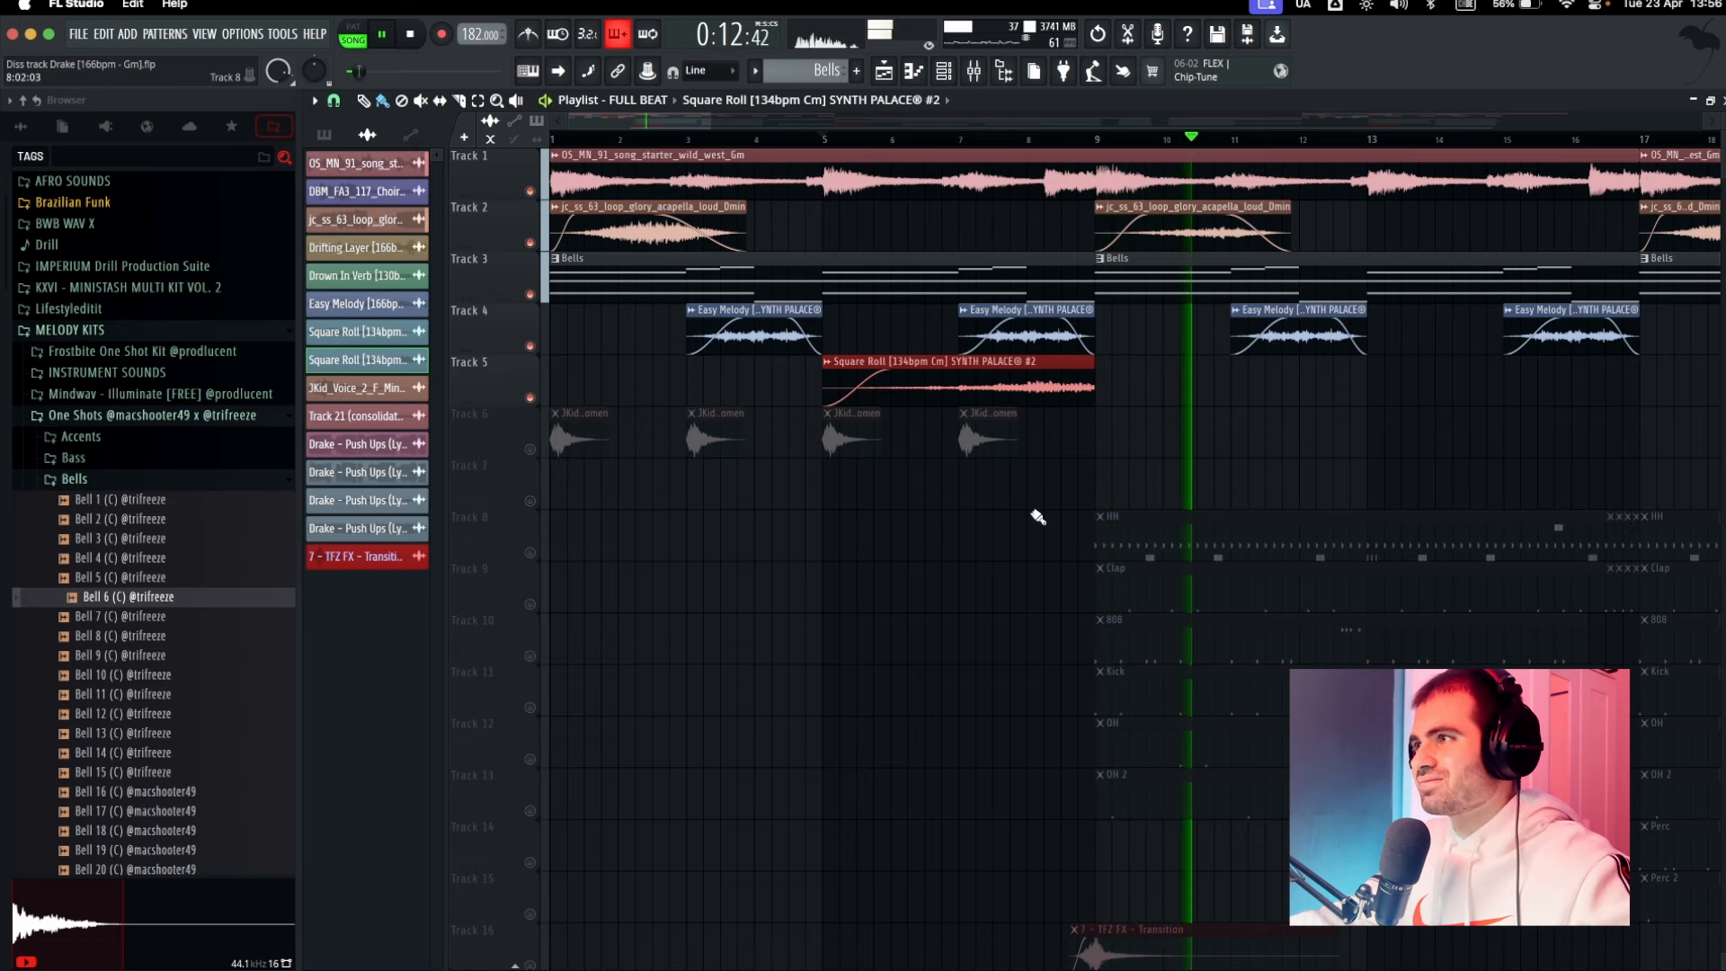
pyautogui.press('space')
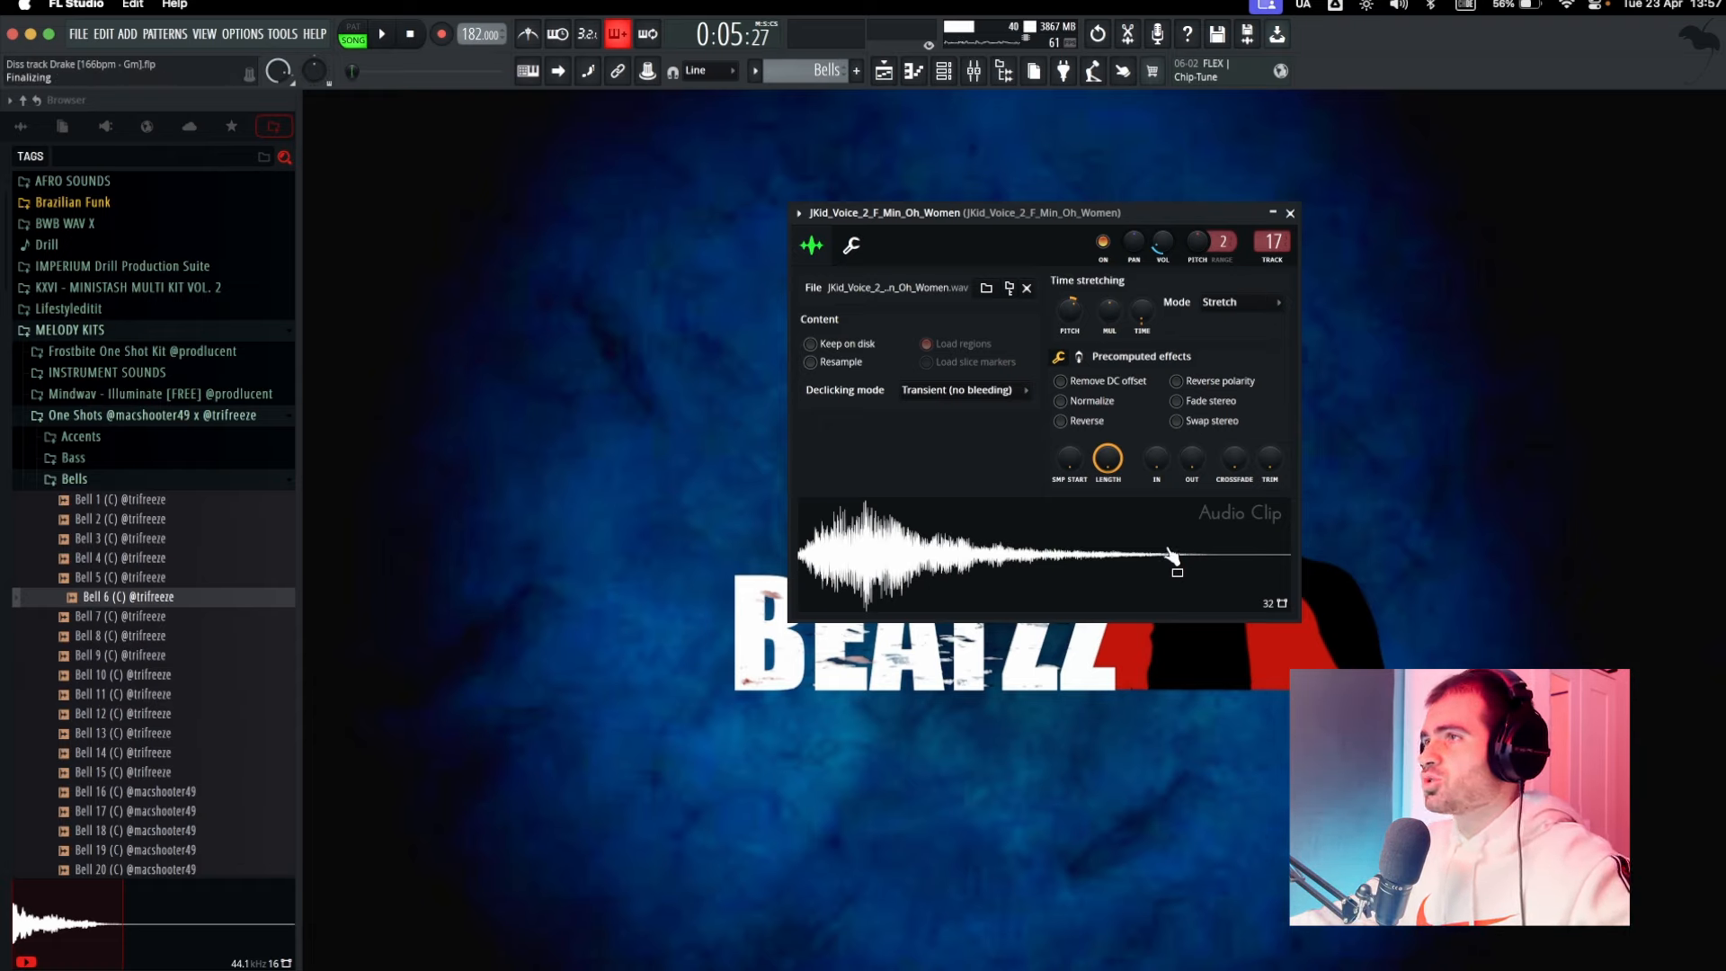
# Step: Examine the Pro-Q 3, ValhallaVintageVerb and EchoBoy Jr effects on the JKid_Voice_2_F_Min_Oh_Women channel
pyautogui.click(1291, 214)
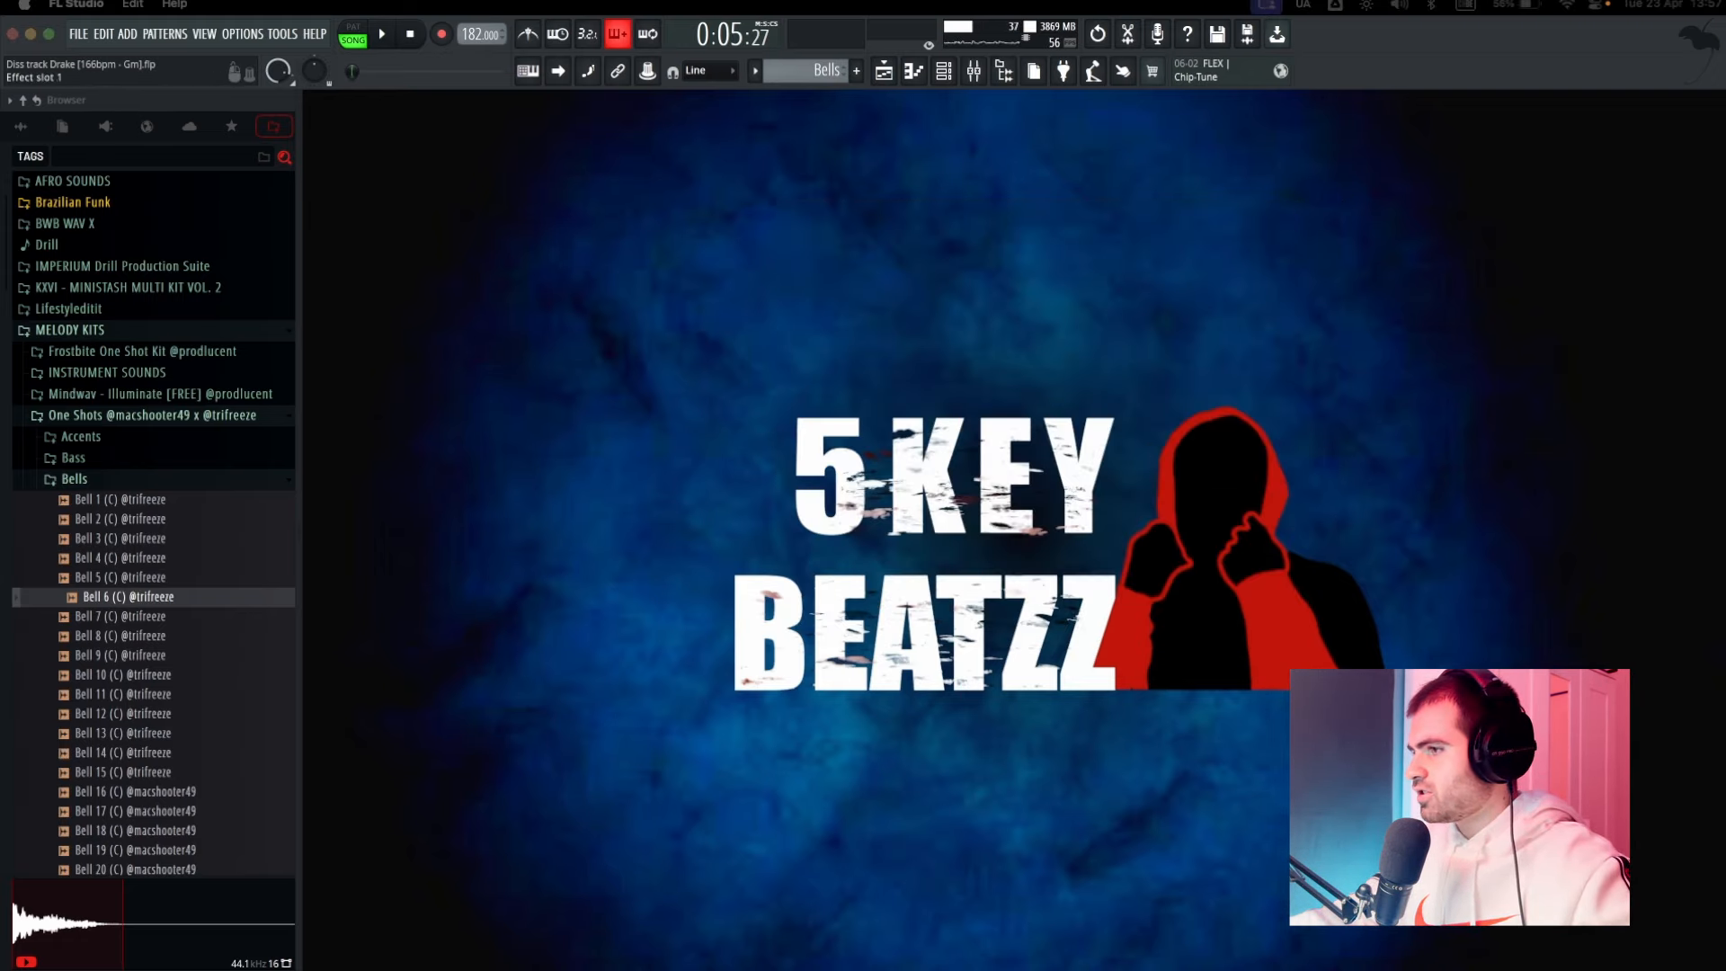
pyautogui.moveTo(780, 968); pyautogui.dragTo(773, 167)
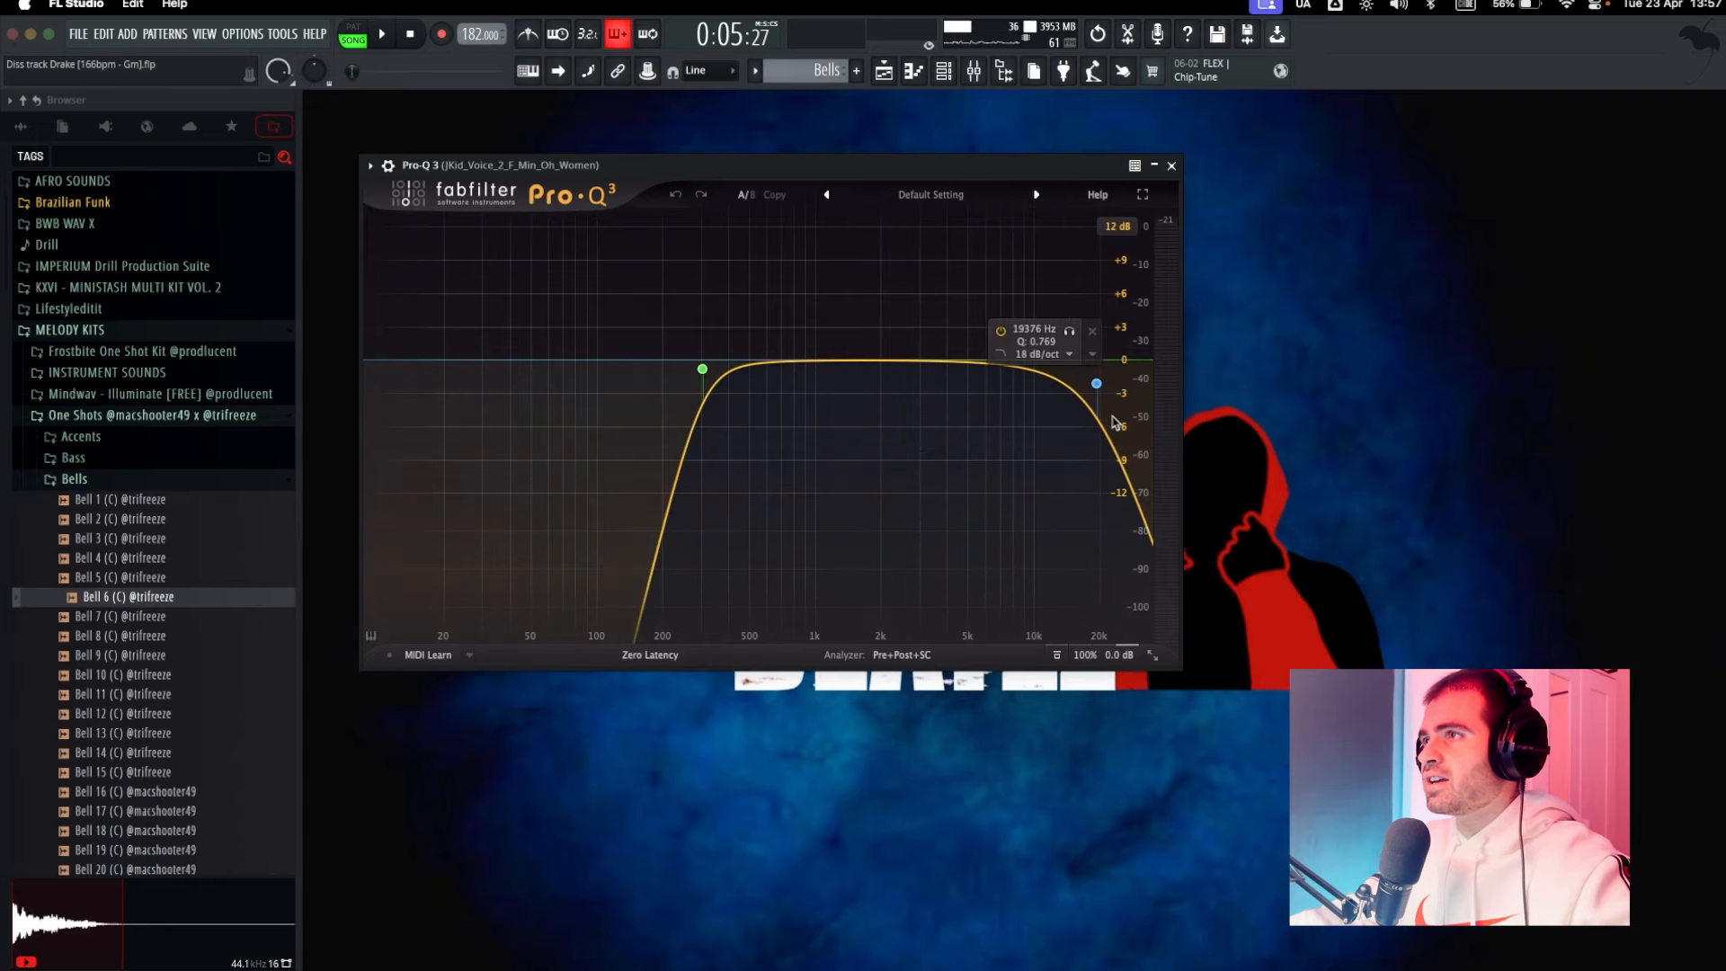
pyautogui.click(1171, 167)
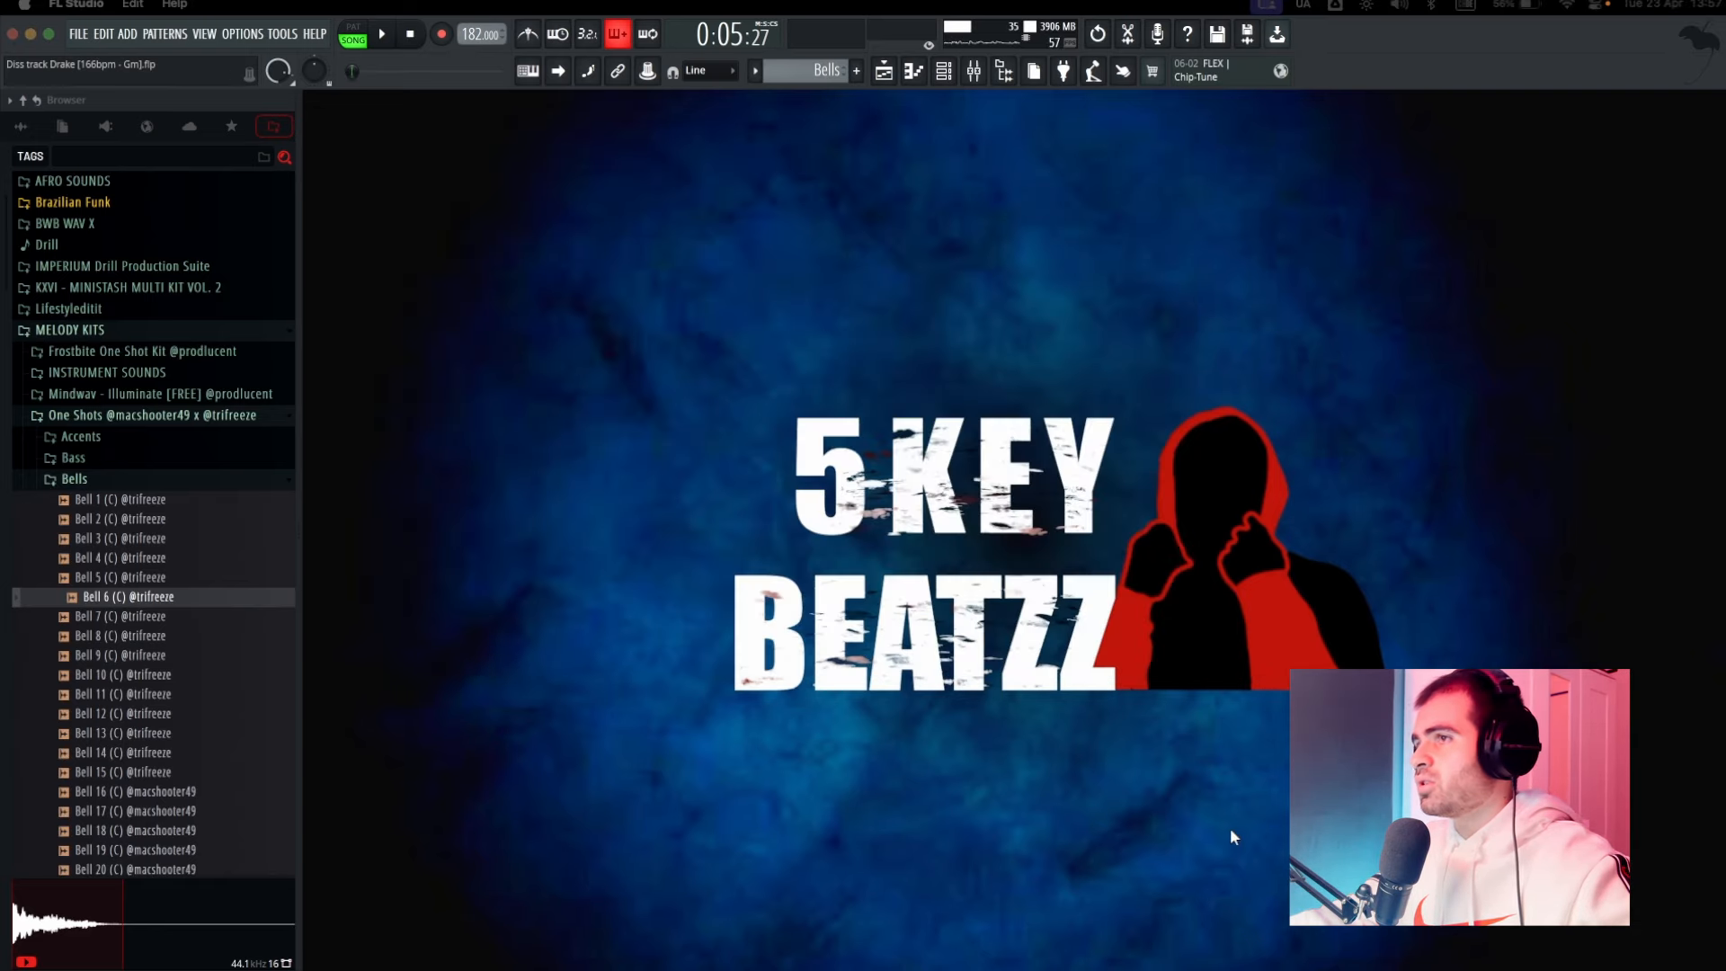
pyautogui.moveTo(854, 967); pyautogui.dragTo(915, 203)
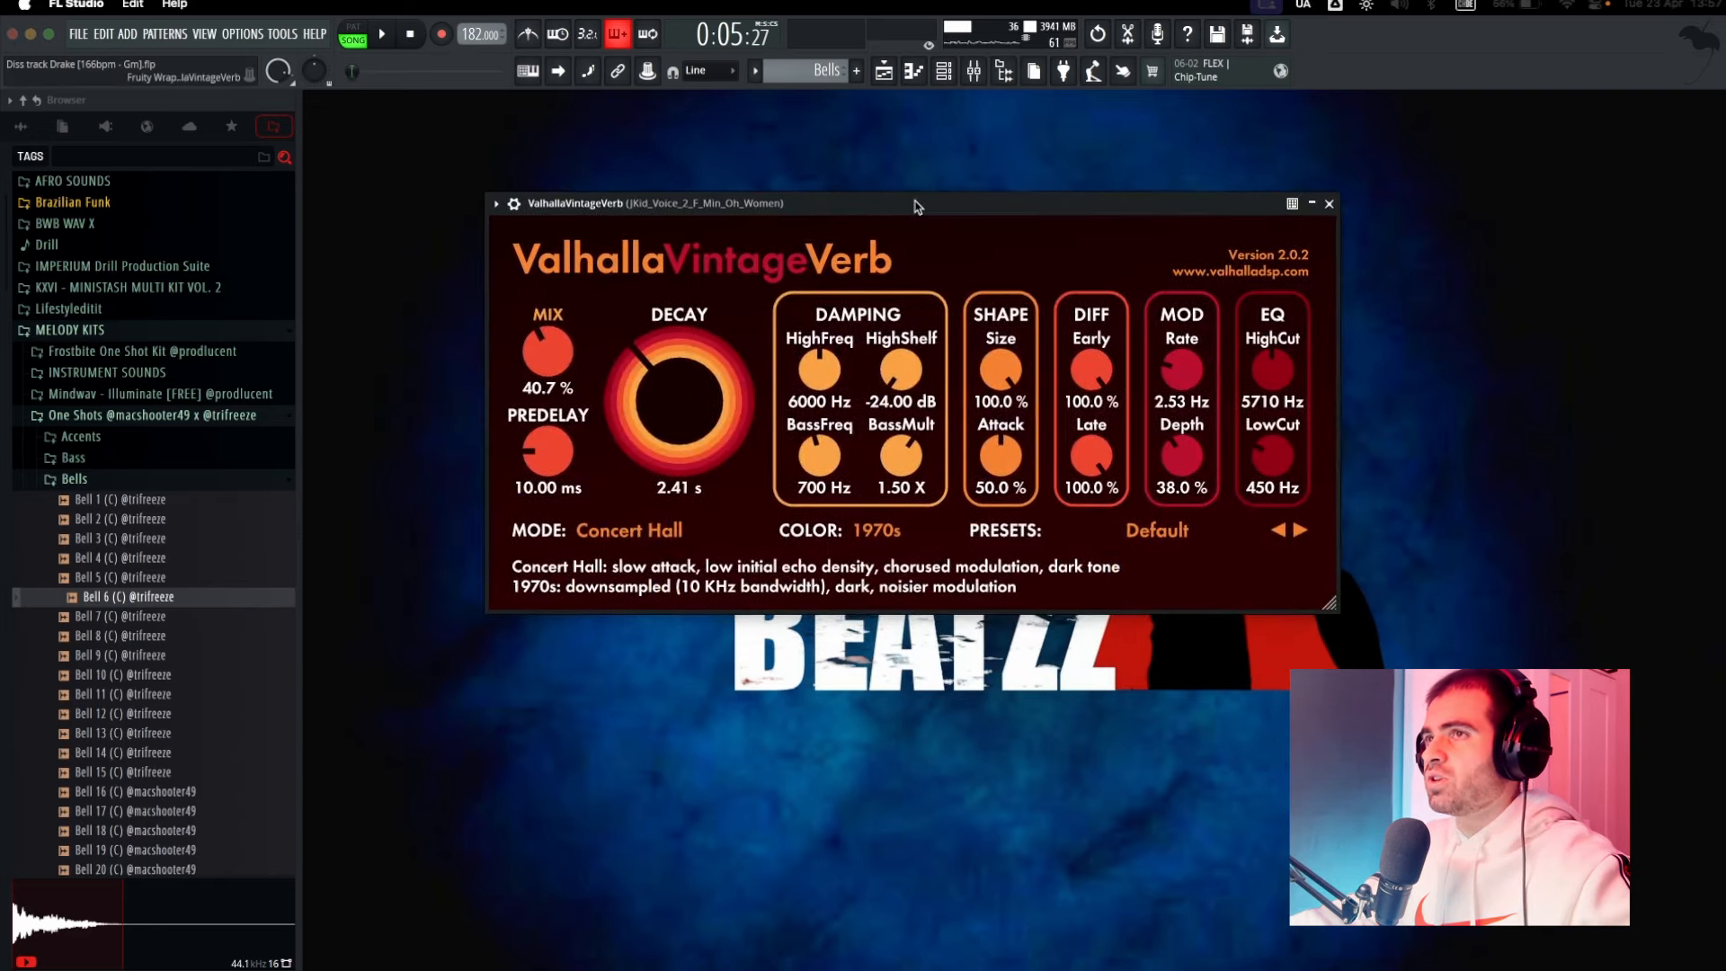
pyautogui.click(1324, 204)
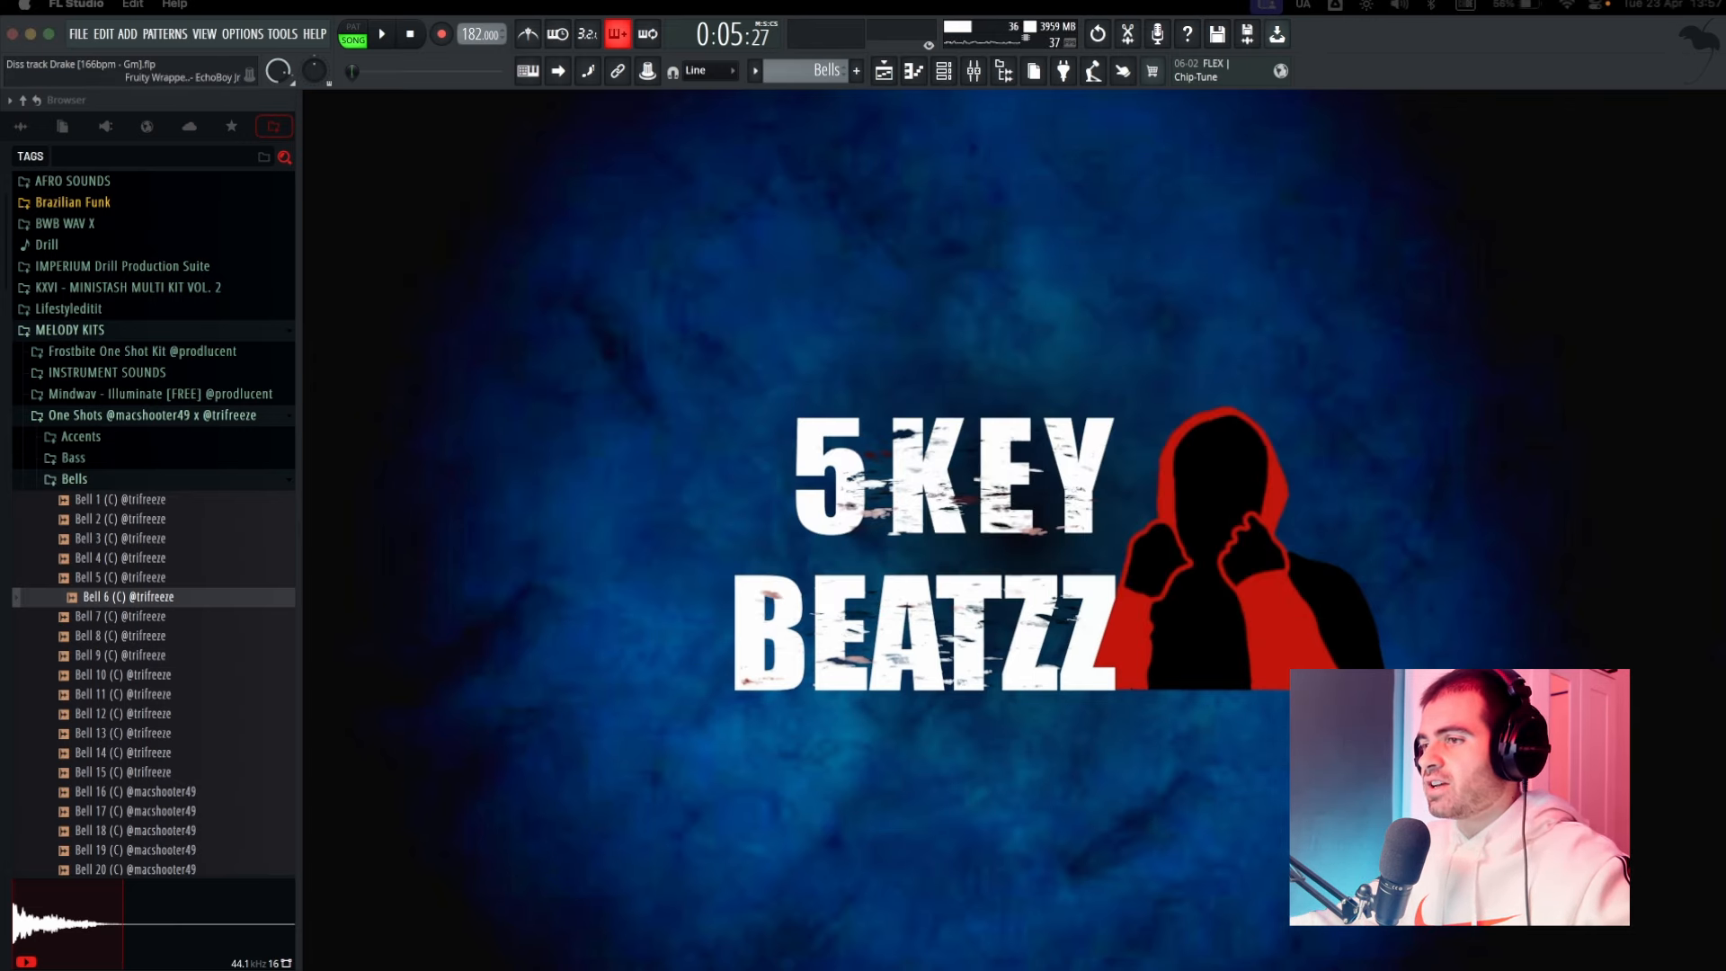
pyautogui.moveTo(1065, 334); pyautogui.dragTo(1070, 279)
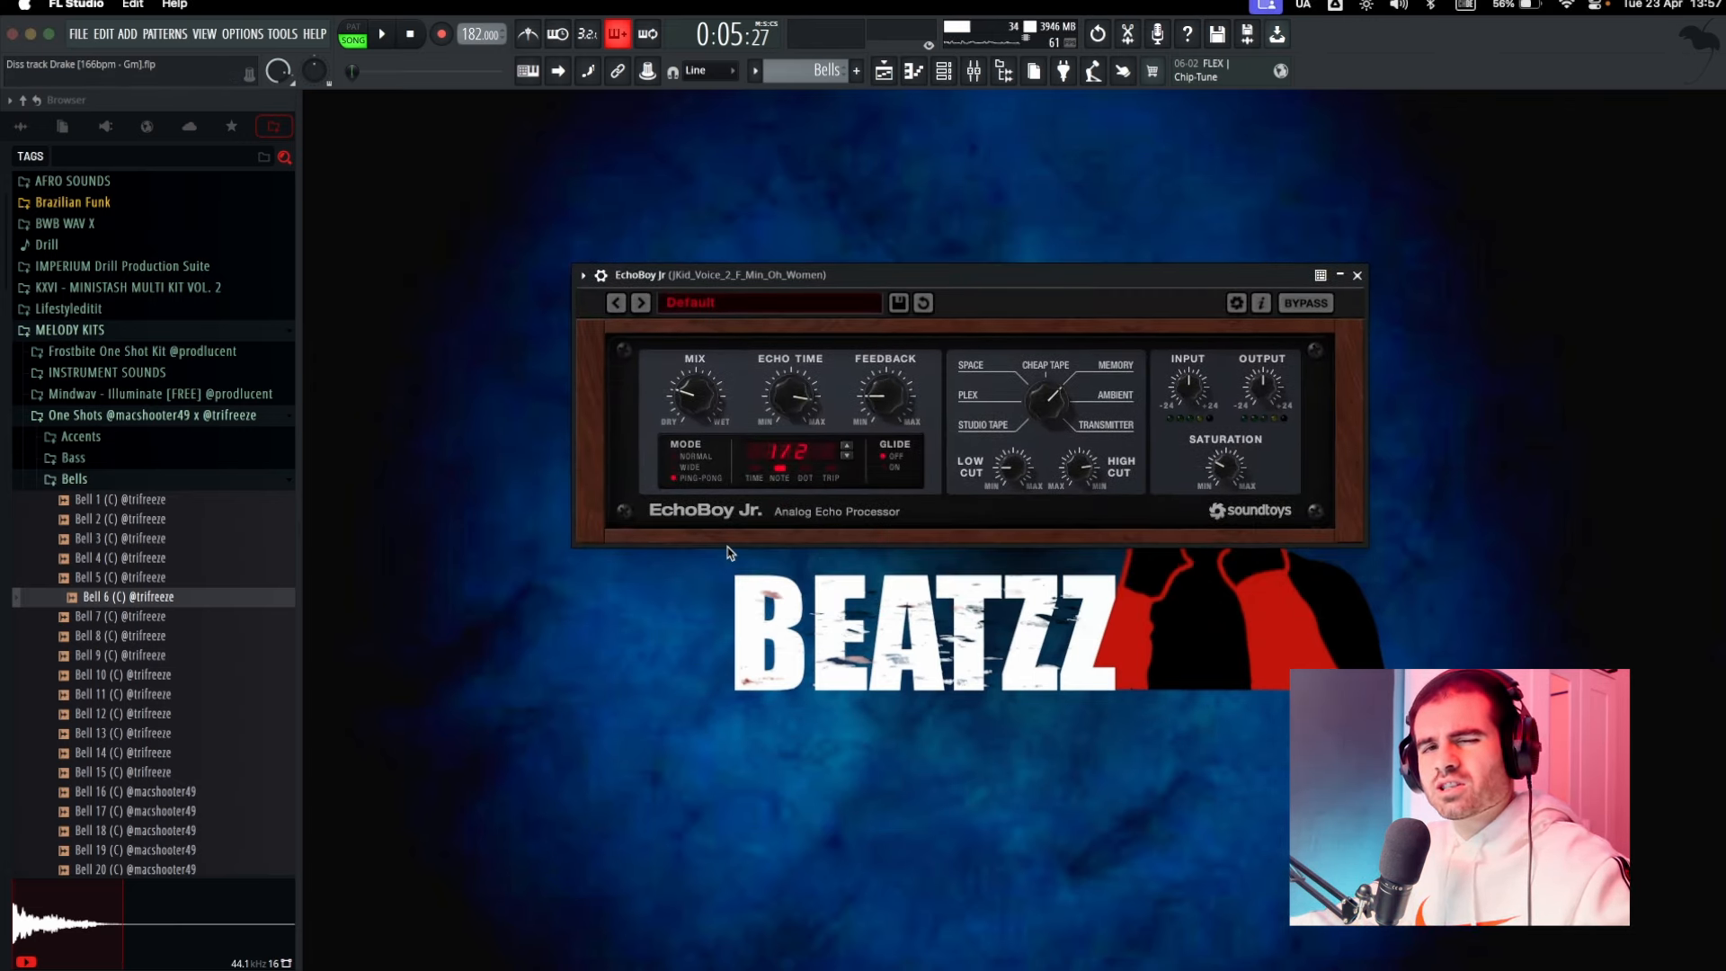
pyautogui.click(1094, 553)
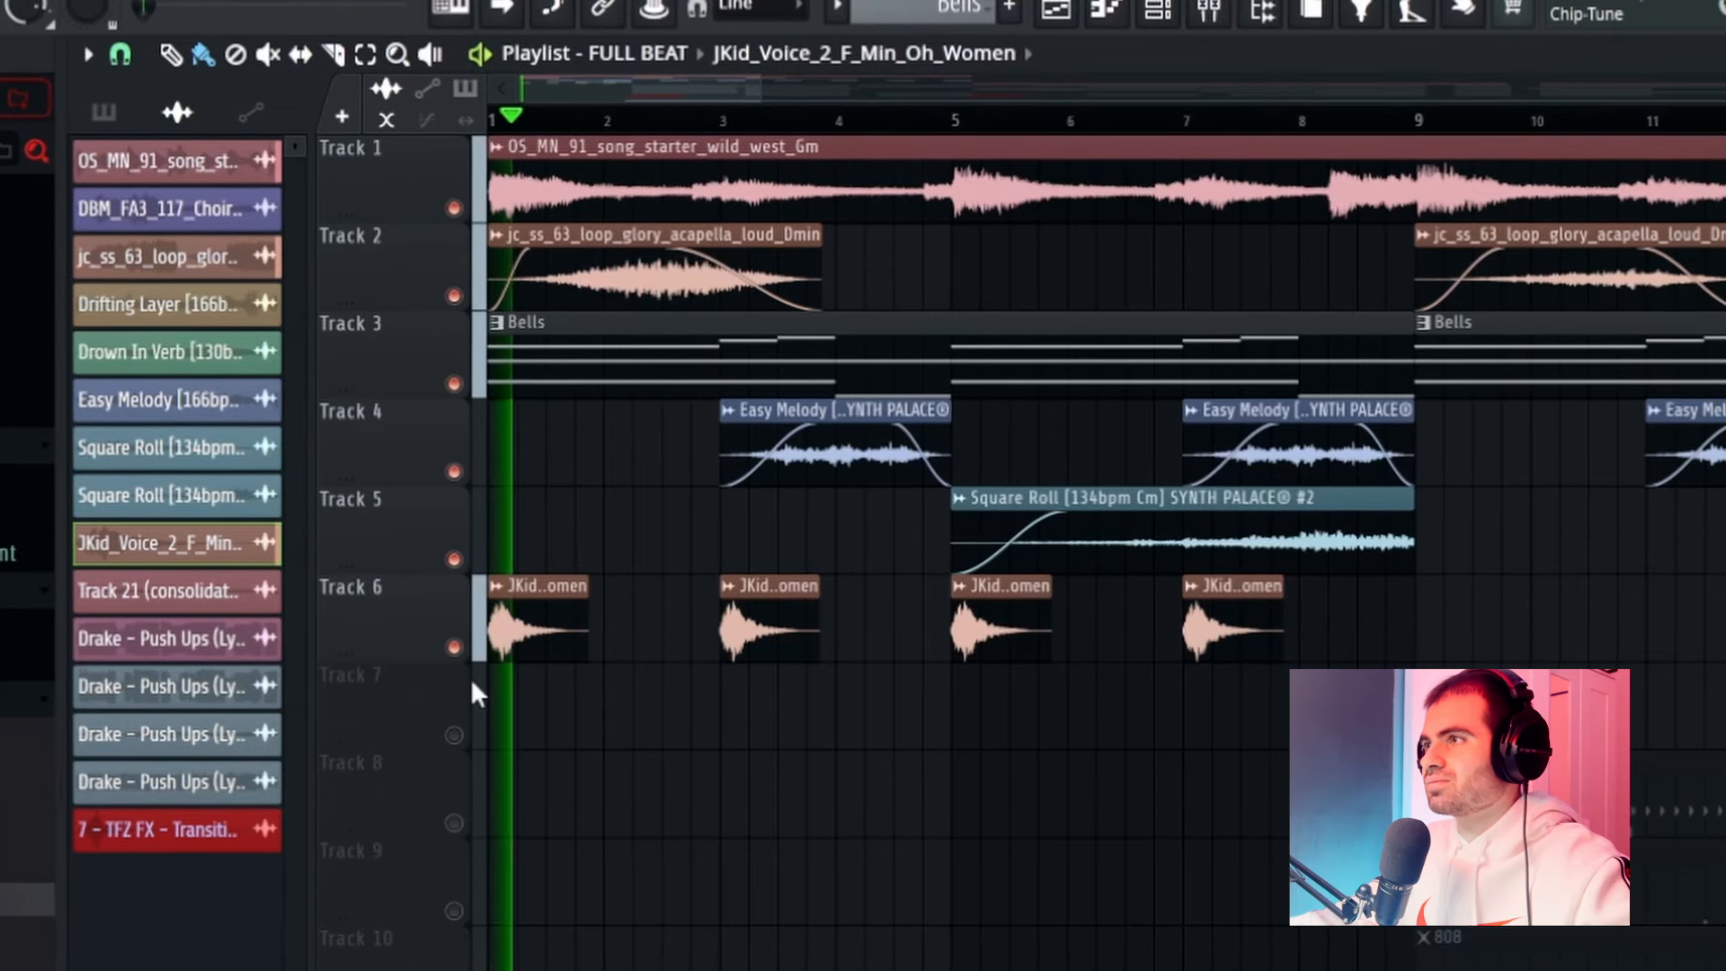
# Step: Listen to the arrangement through the drum entry at bar 9 and review the Clap pattern's notes
pyautogui.scroll(1, 582, 863)
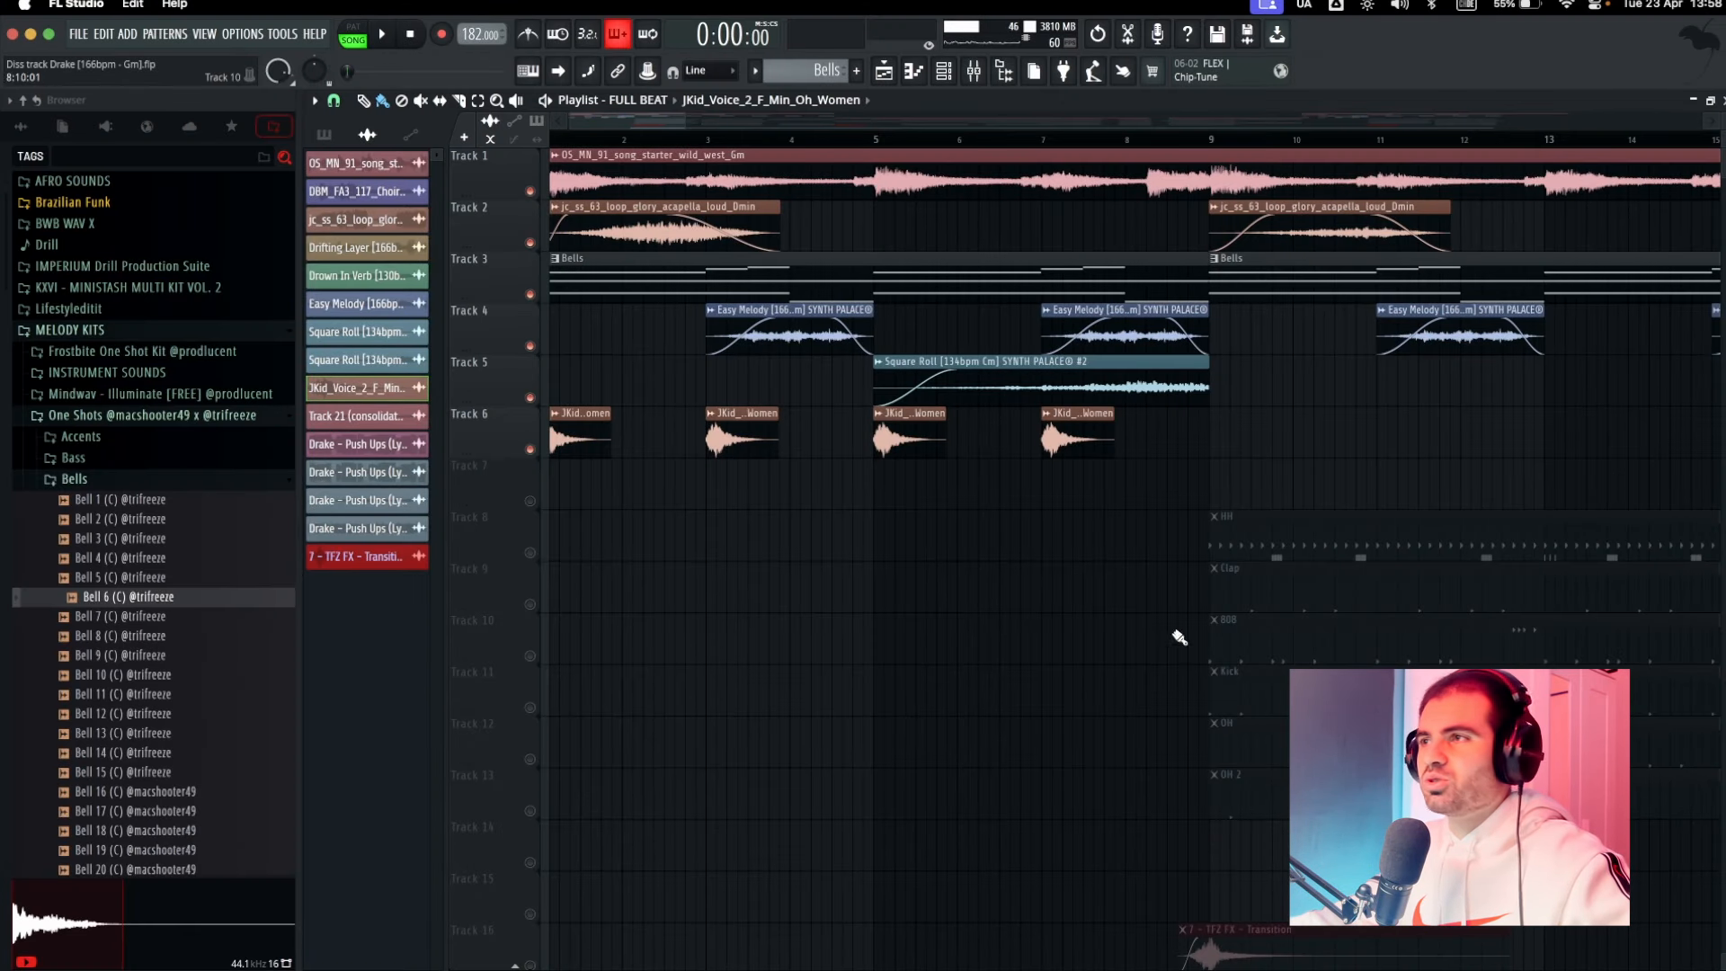
pyautogui.moveTo(1217, 631); pyautogui.dragTo(874, 586)
pyautogui.scroll(-1, 1128, 516)
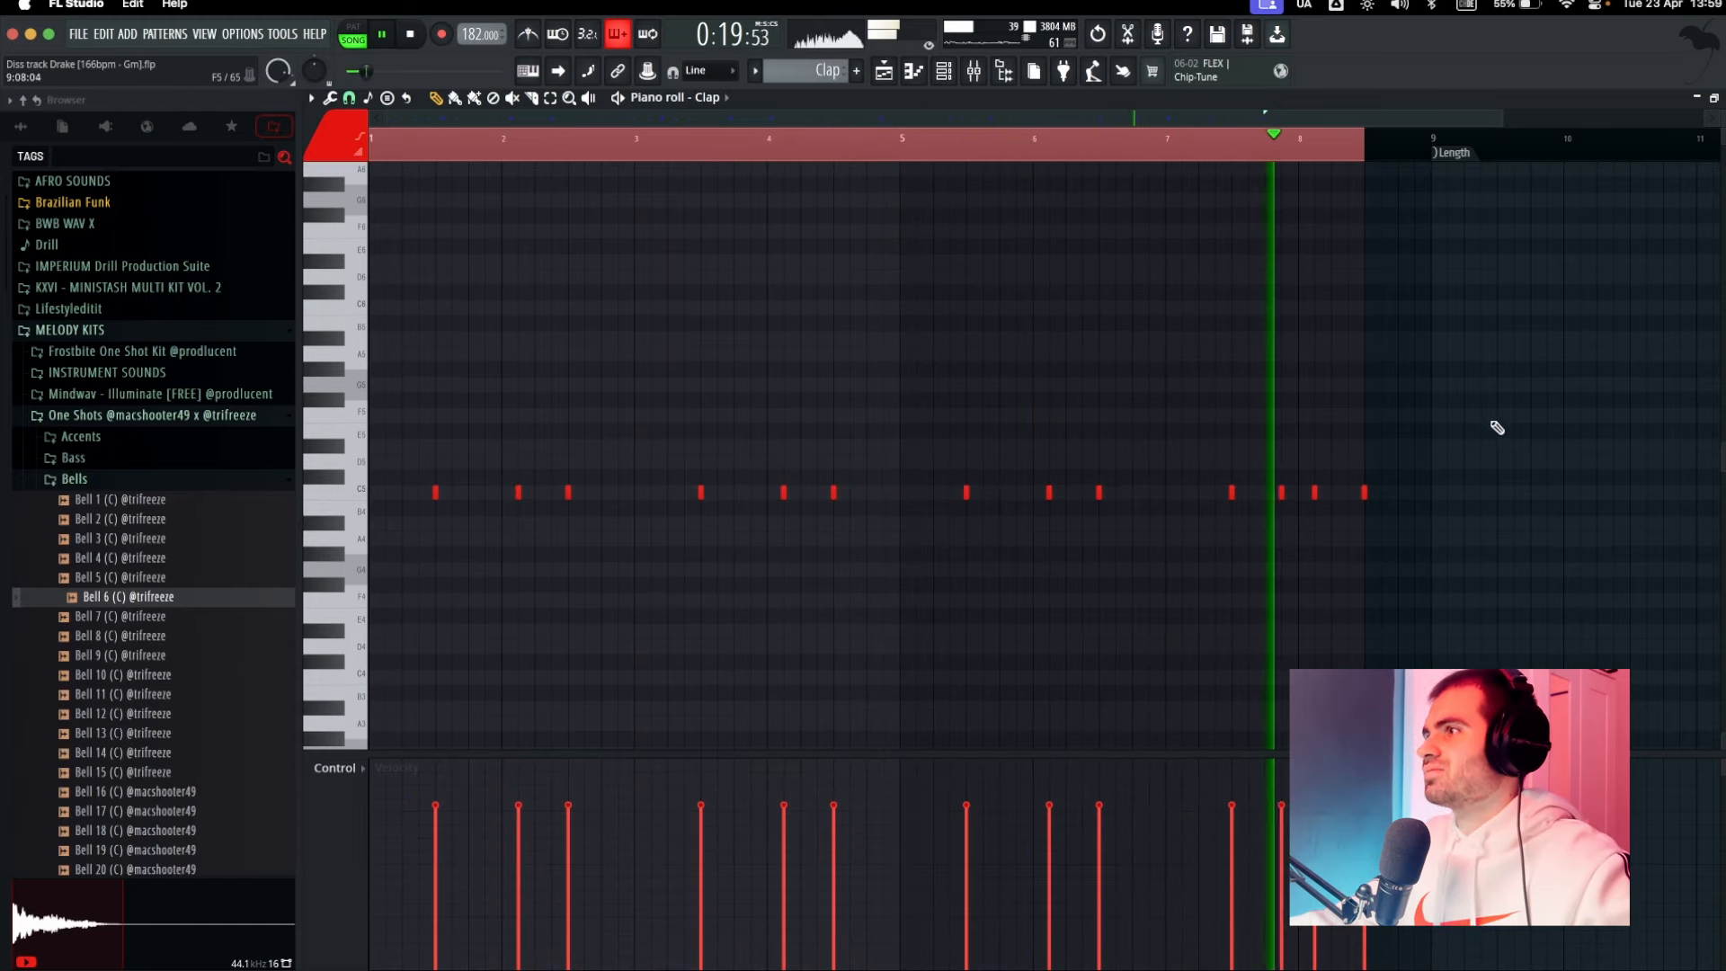
pyautogui.press('F5')
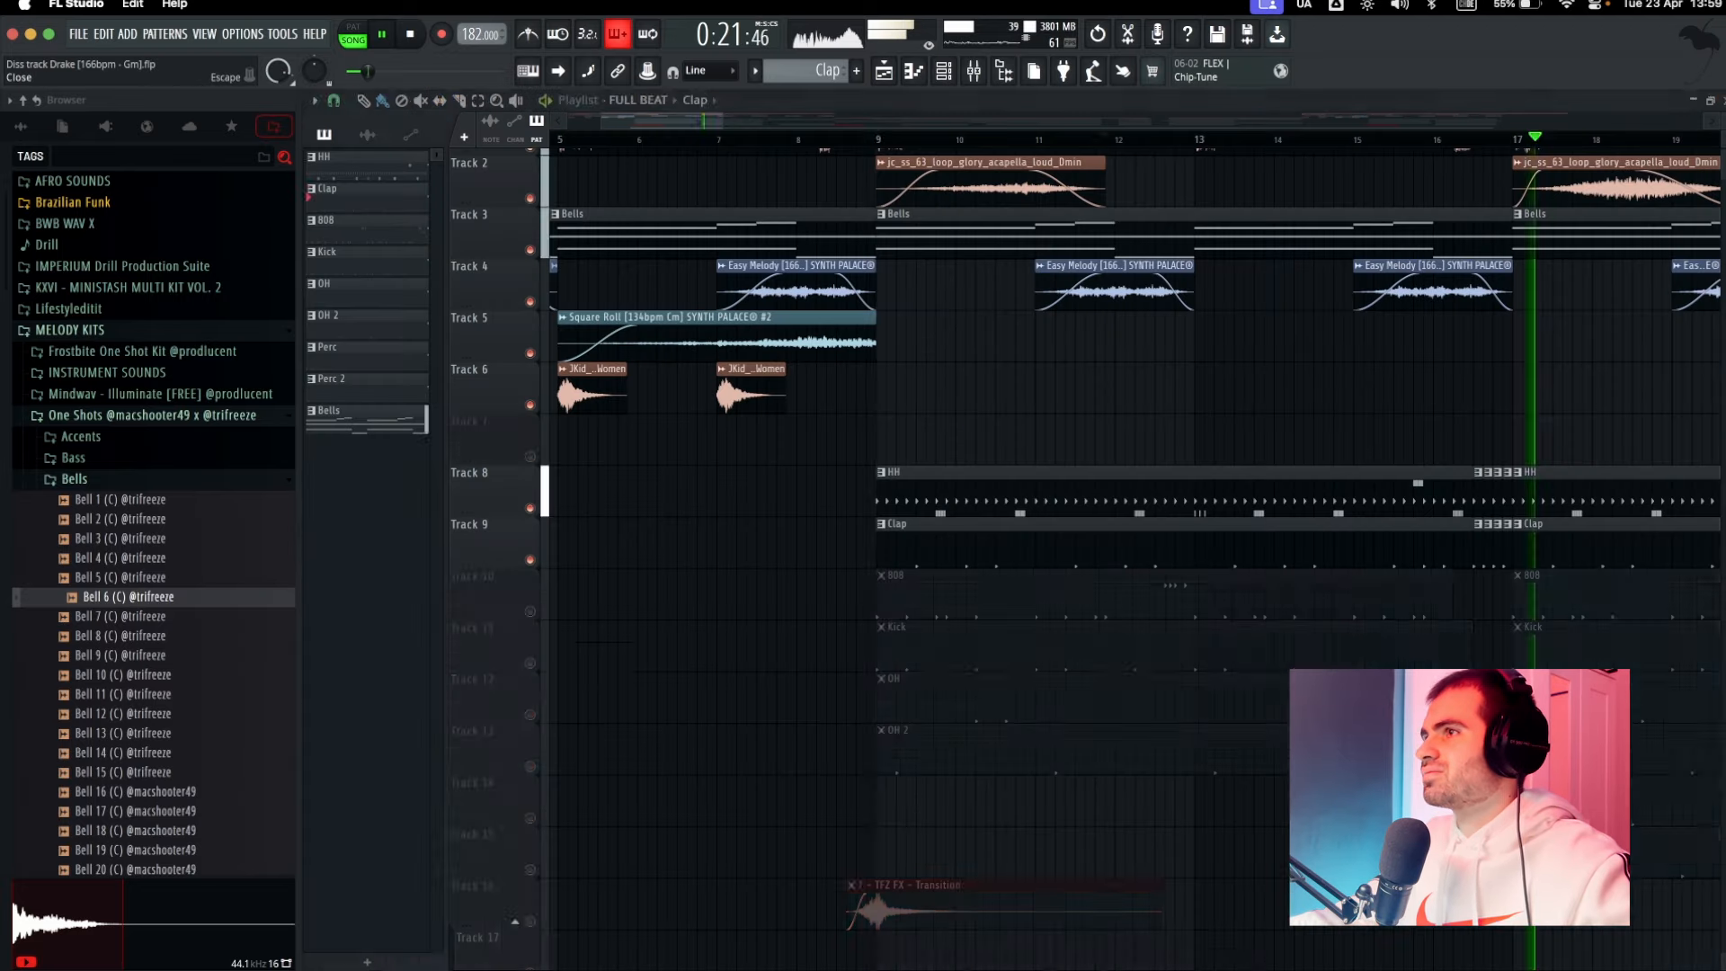
pyautogui.press('space')
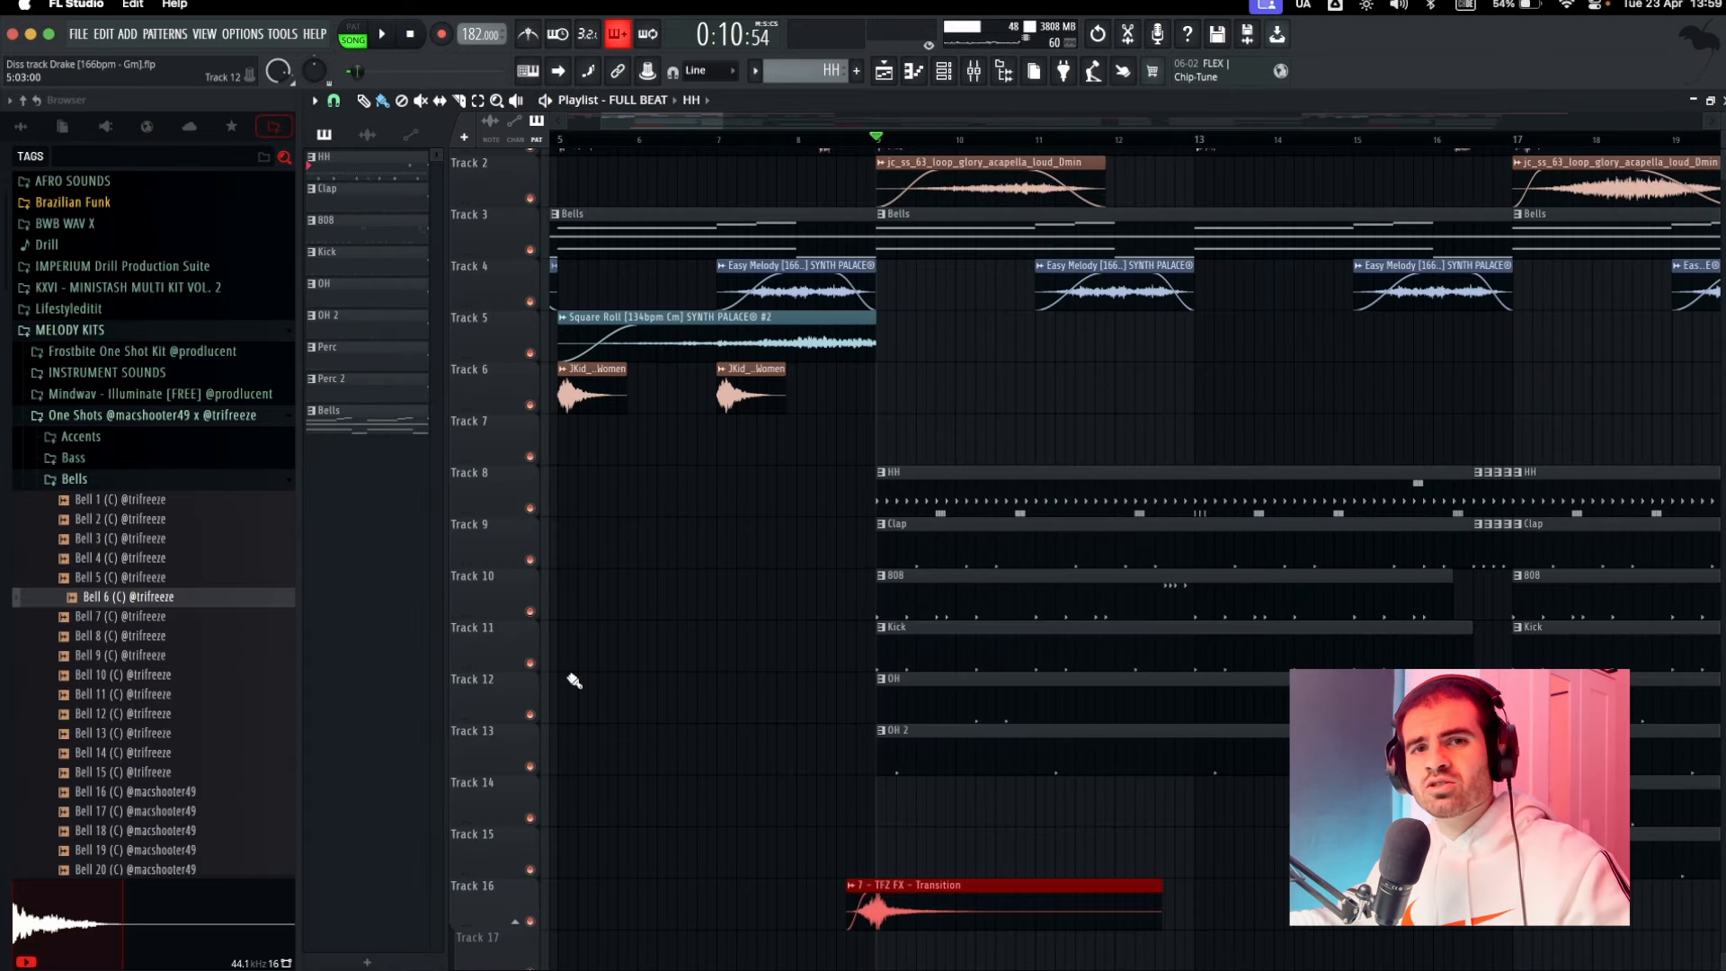
# Step: Examine the open-hat drum patterns' notes in the piano roll and play them within the beat
pyautogui.doubleClick(940, 734)
pyautogui.press('space')
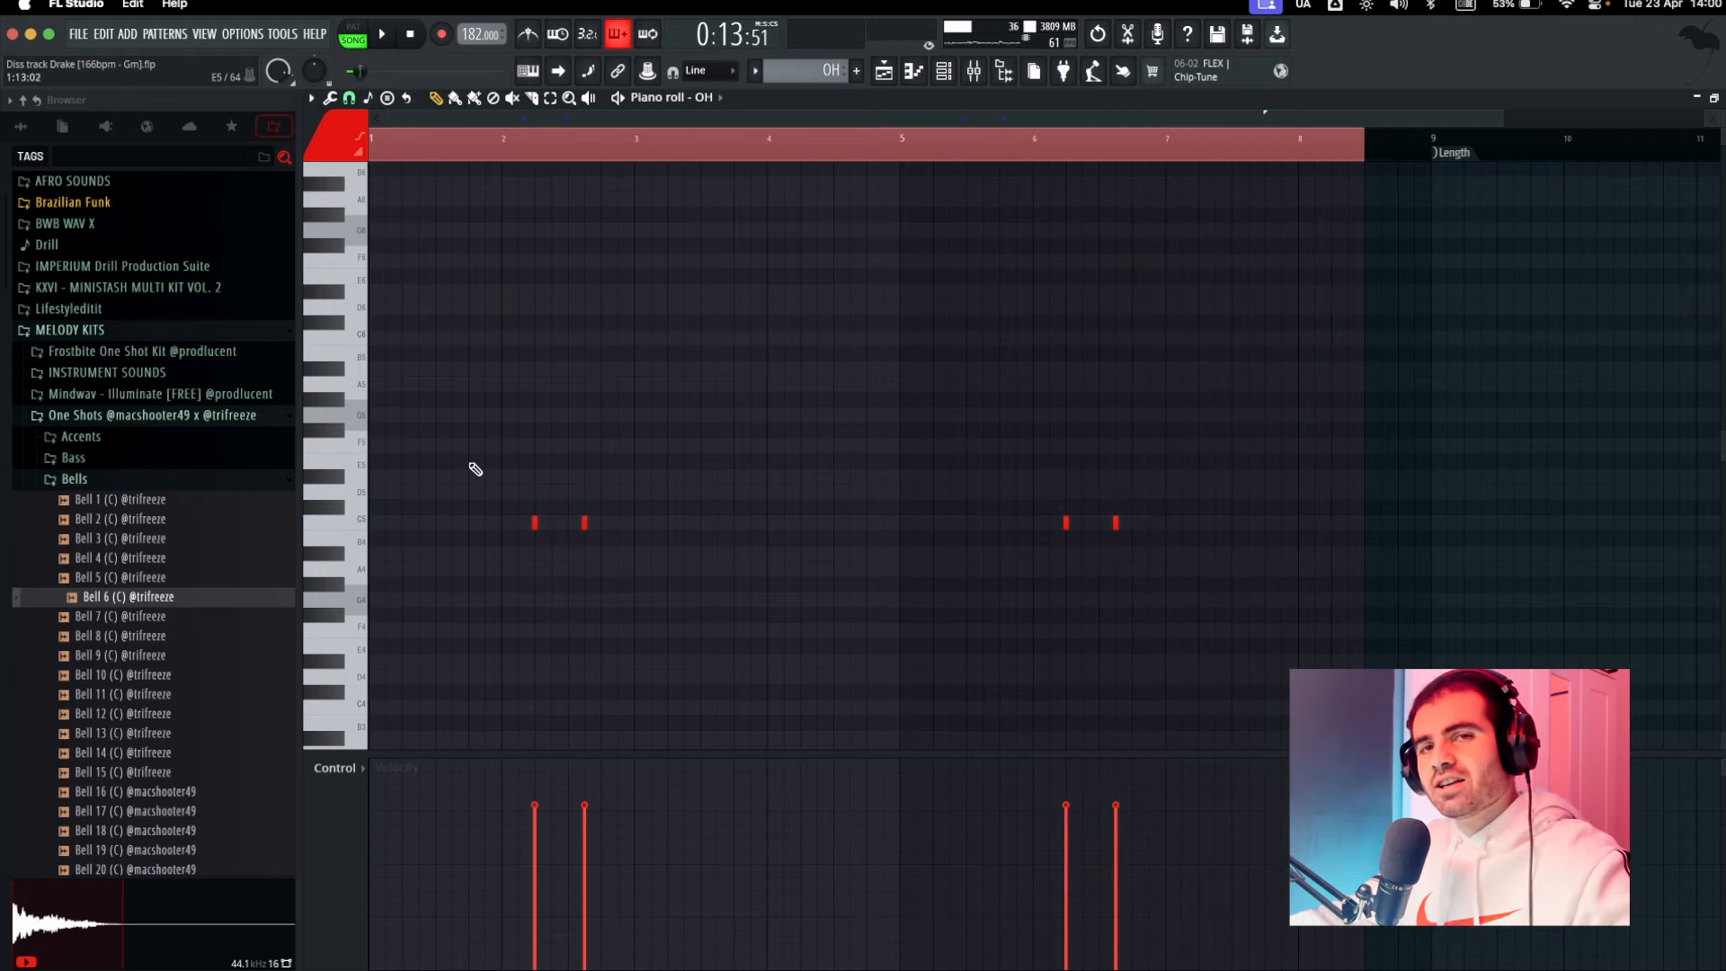
pyautogui.moveTo(537, 513); pyautogui.dragTo(753, 622)
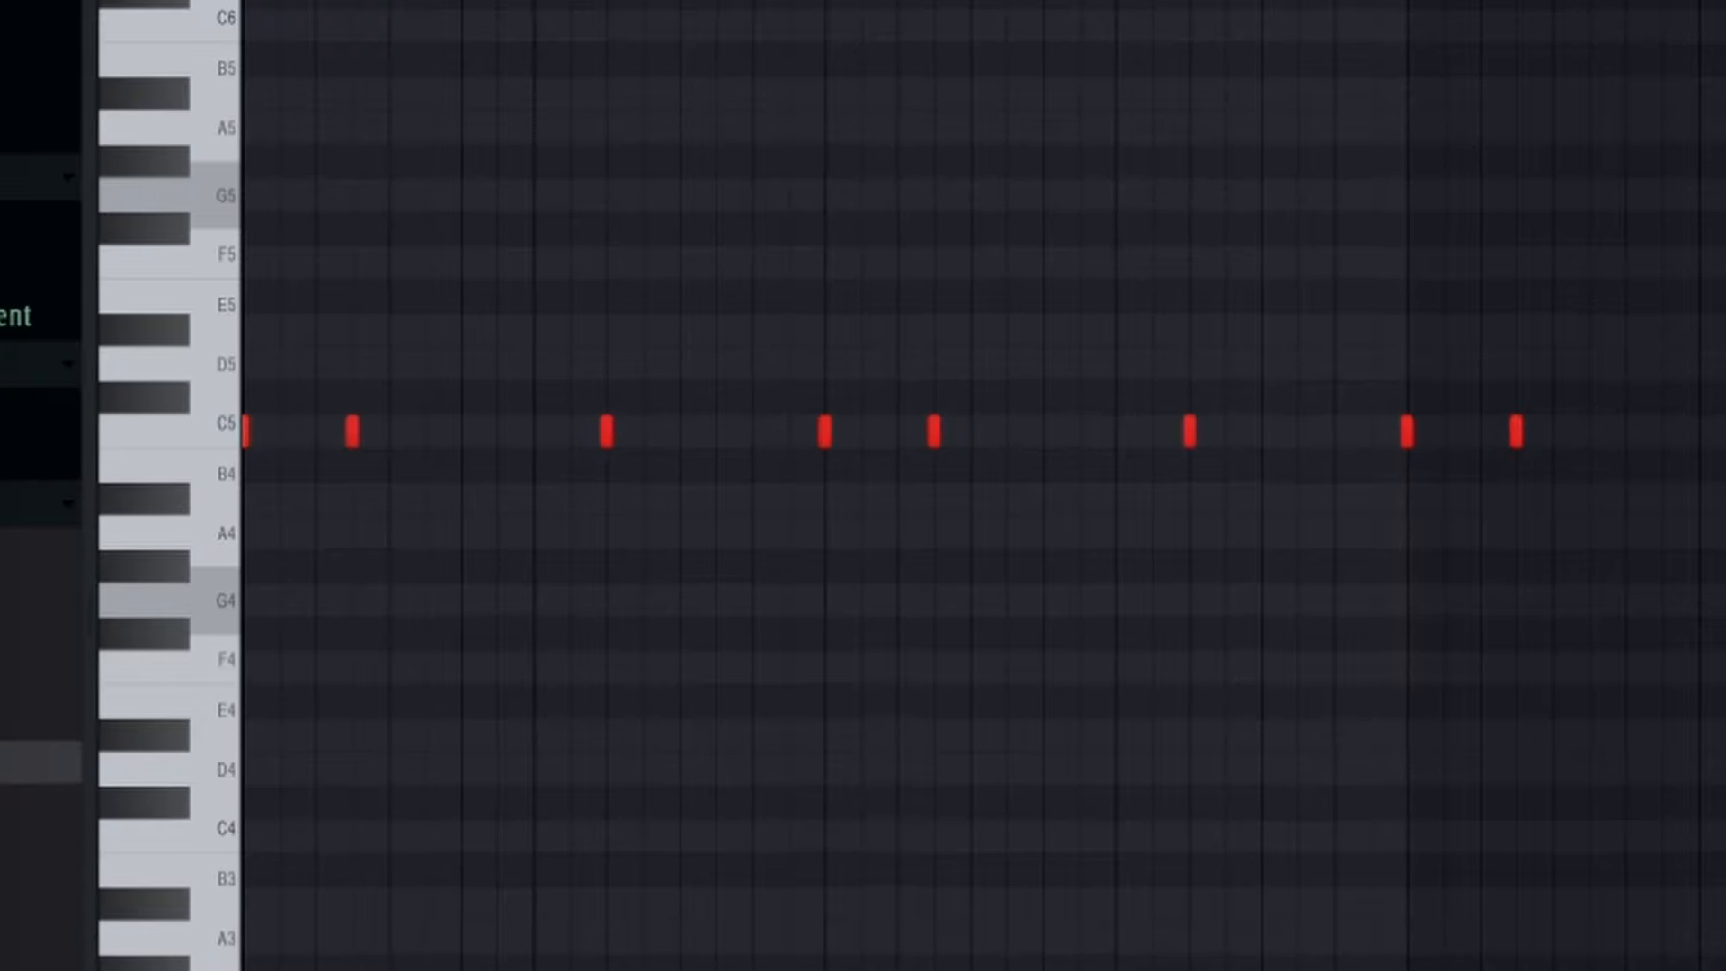
pyautogui.press('space')
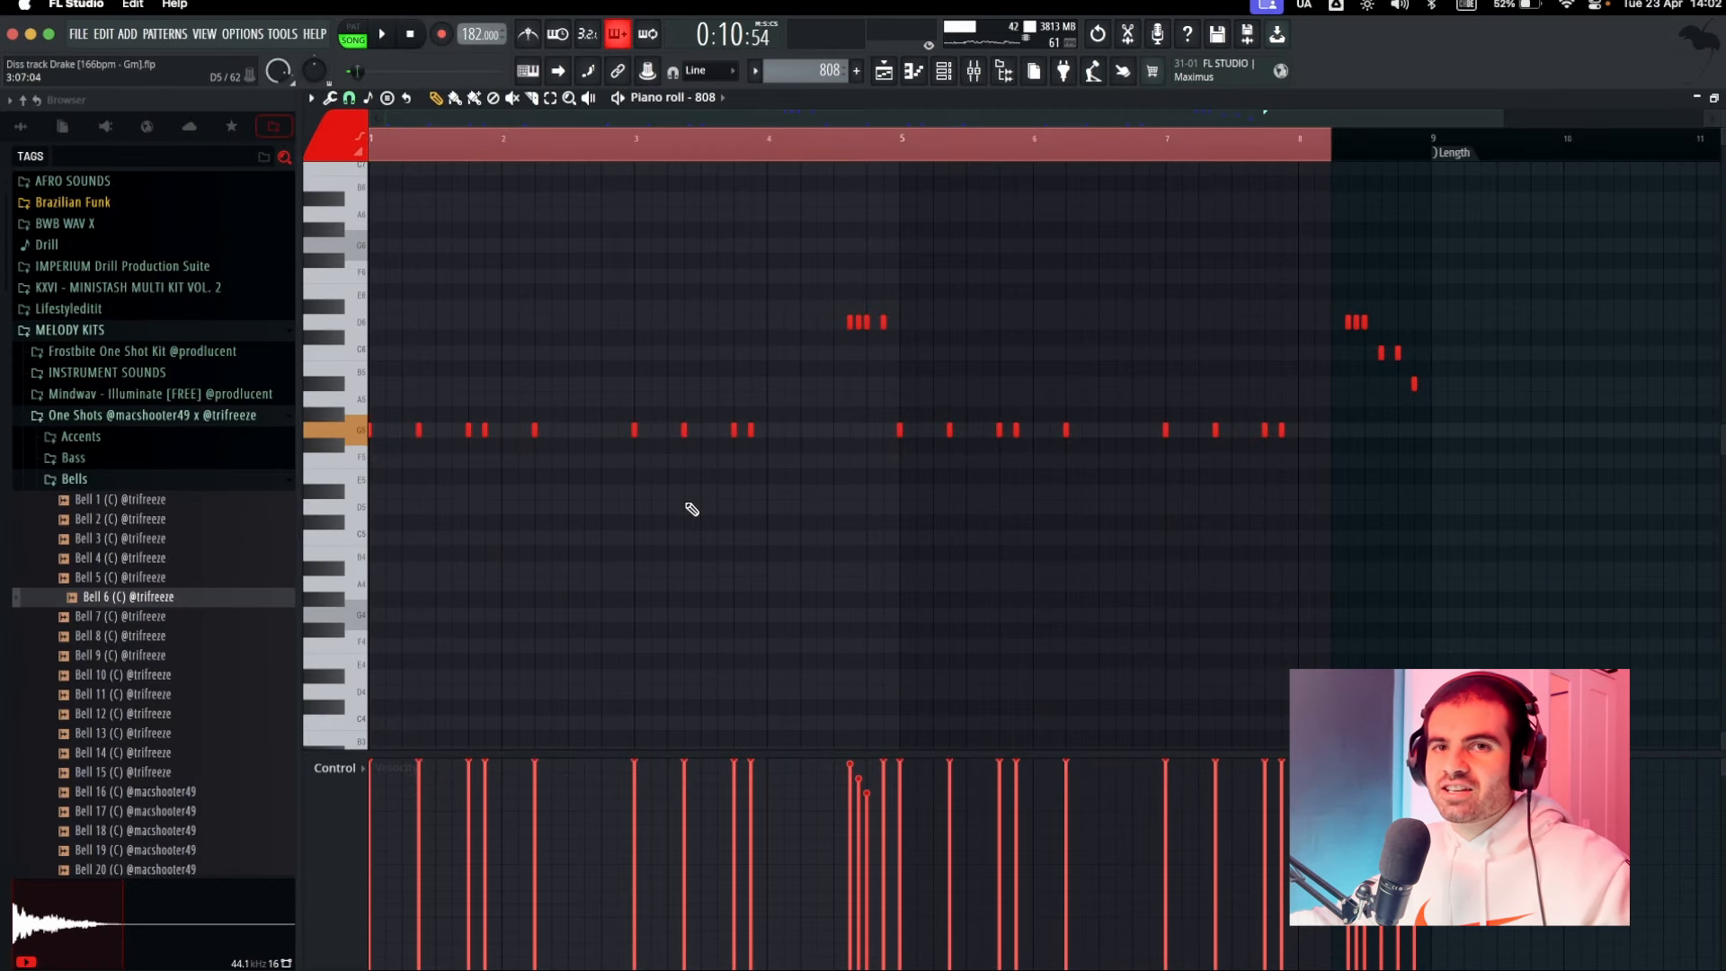
# Step: Highlight the 808 pattern's paired hits and its higher note runs near bars 5 and 9, then show the channel rack
pyautogui.moveTo(459, 414); pyautogui.dragTo(513, 487)
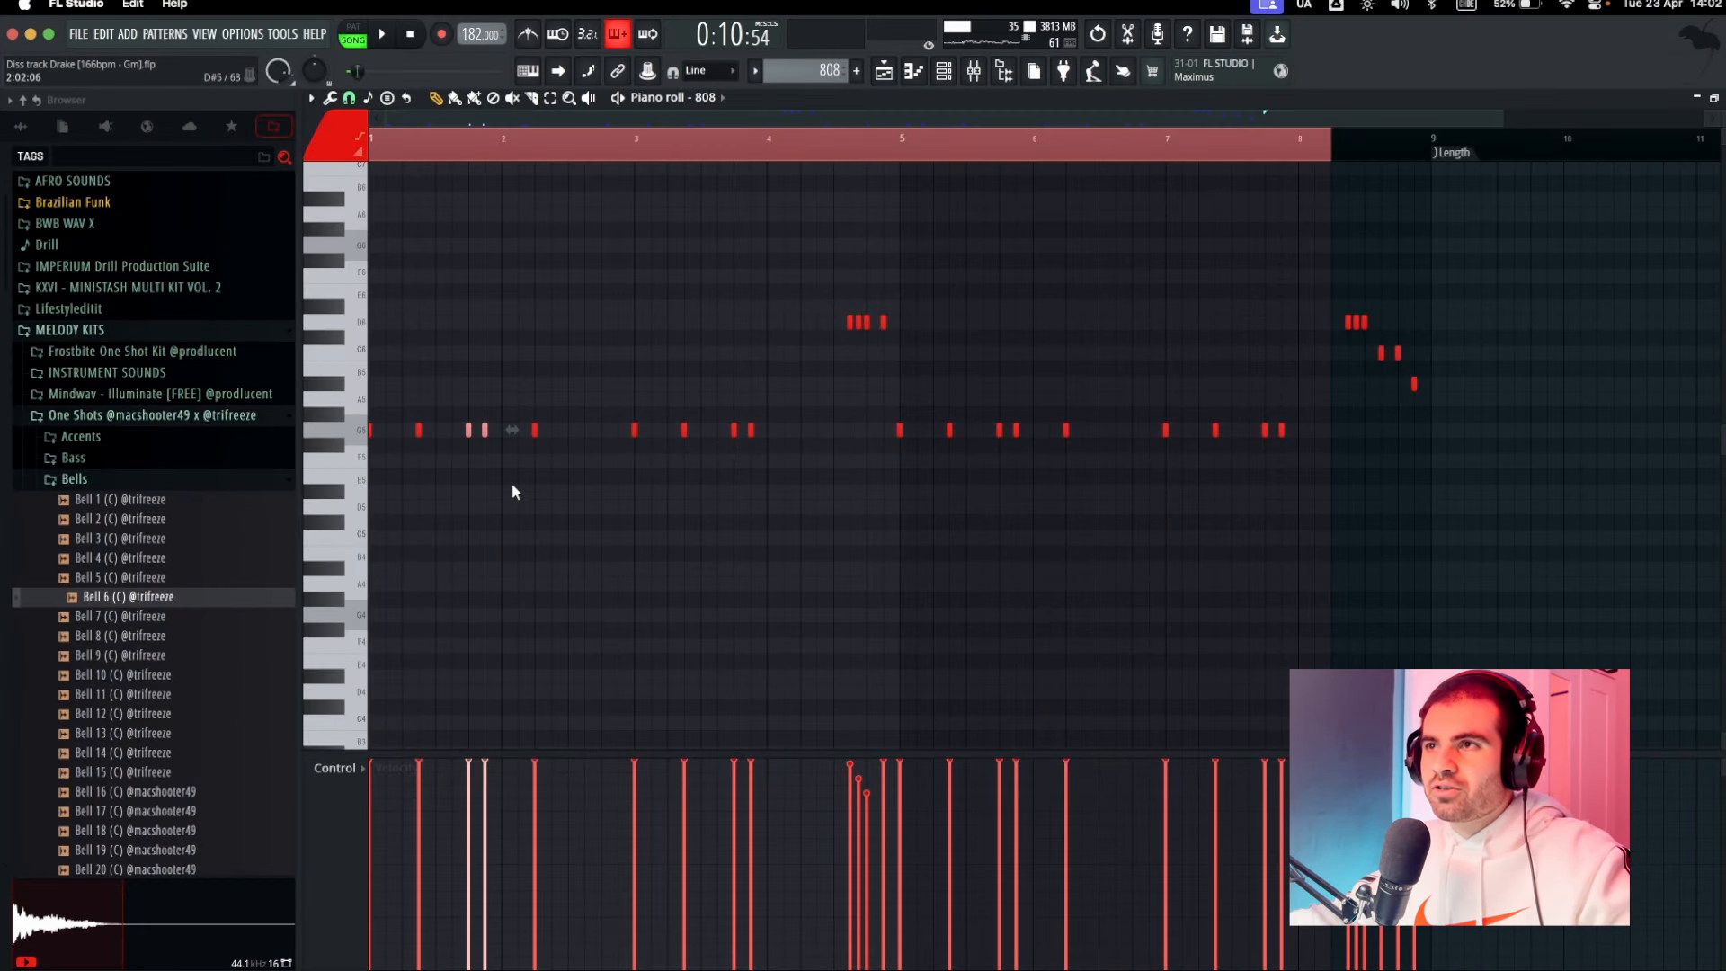
pyautogui.moveTo(709, 407); pyautogui.dragTo(799, 479)
pyautogui.moveTo(798, 288); pyautogui.dragTo(1048, 372)
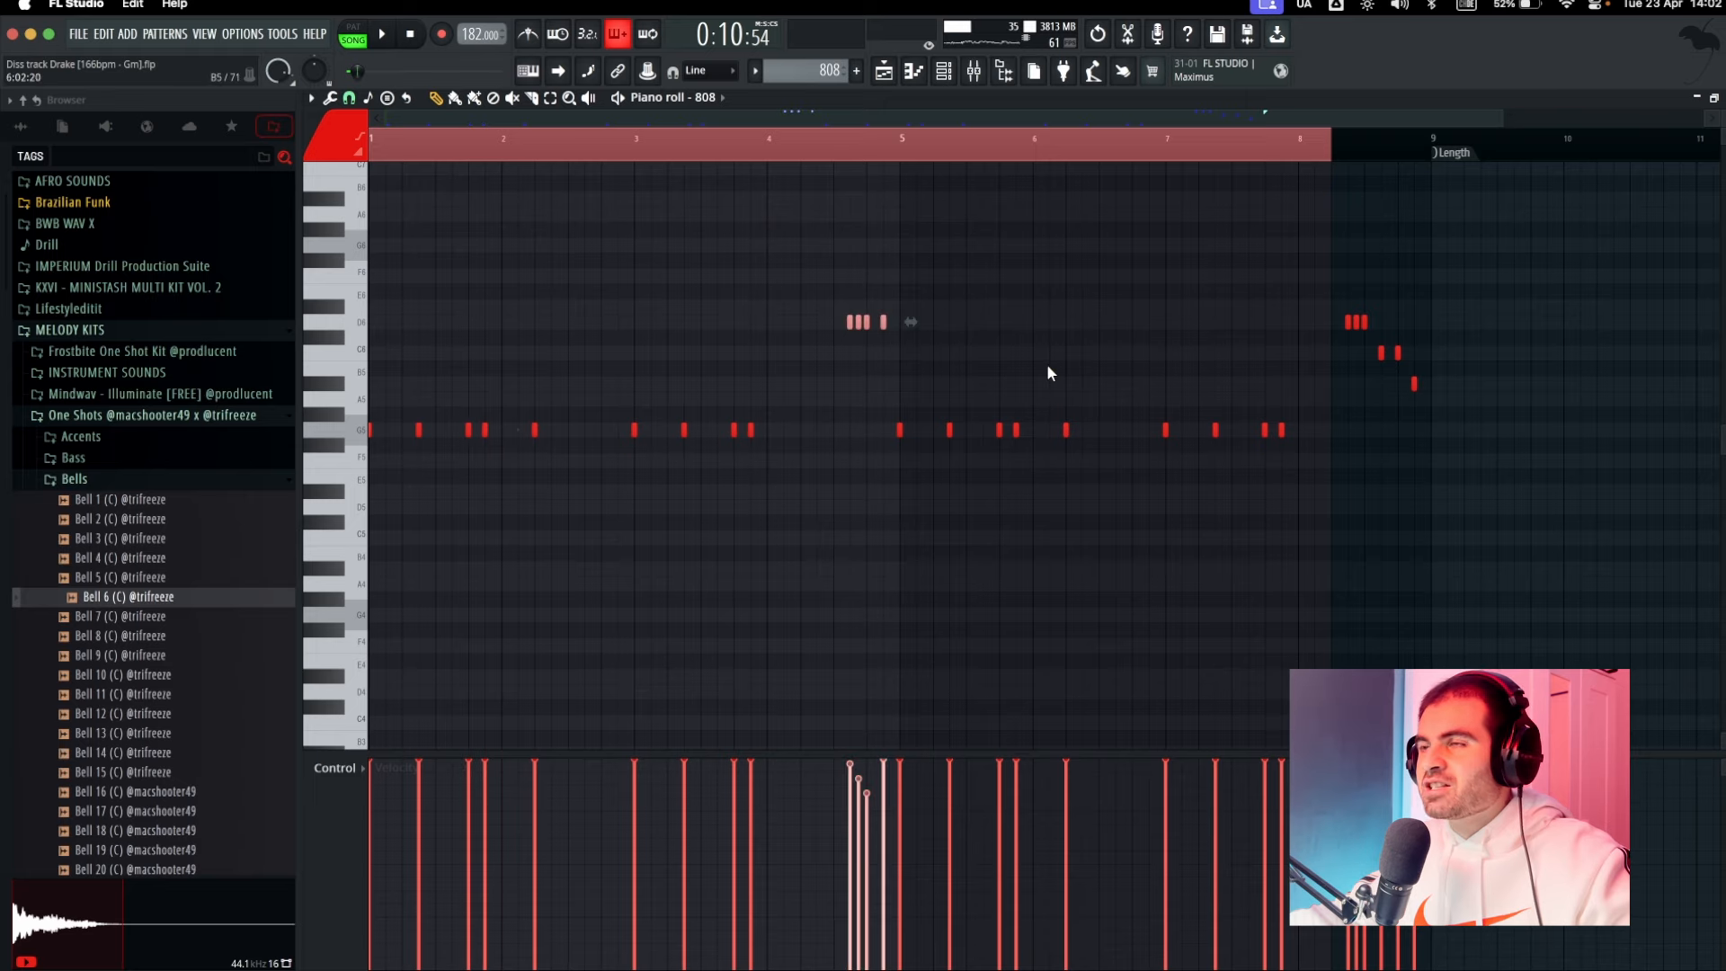
pyautogui.moveTo(1333, 286); pyautogui.dragTo(1340, 296)
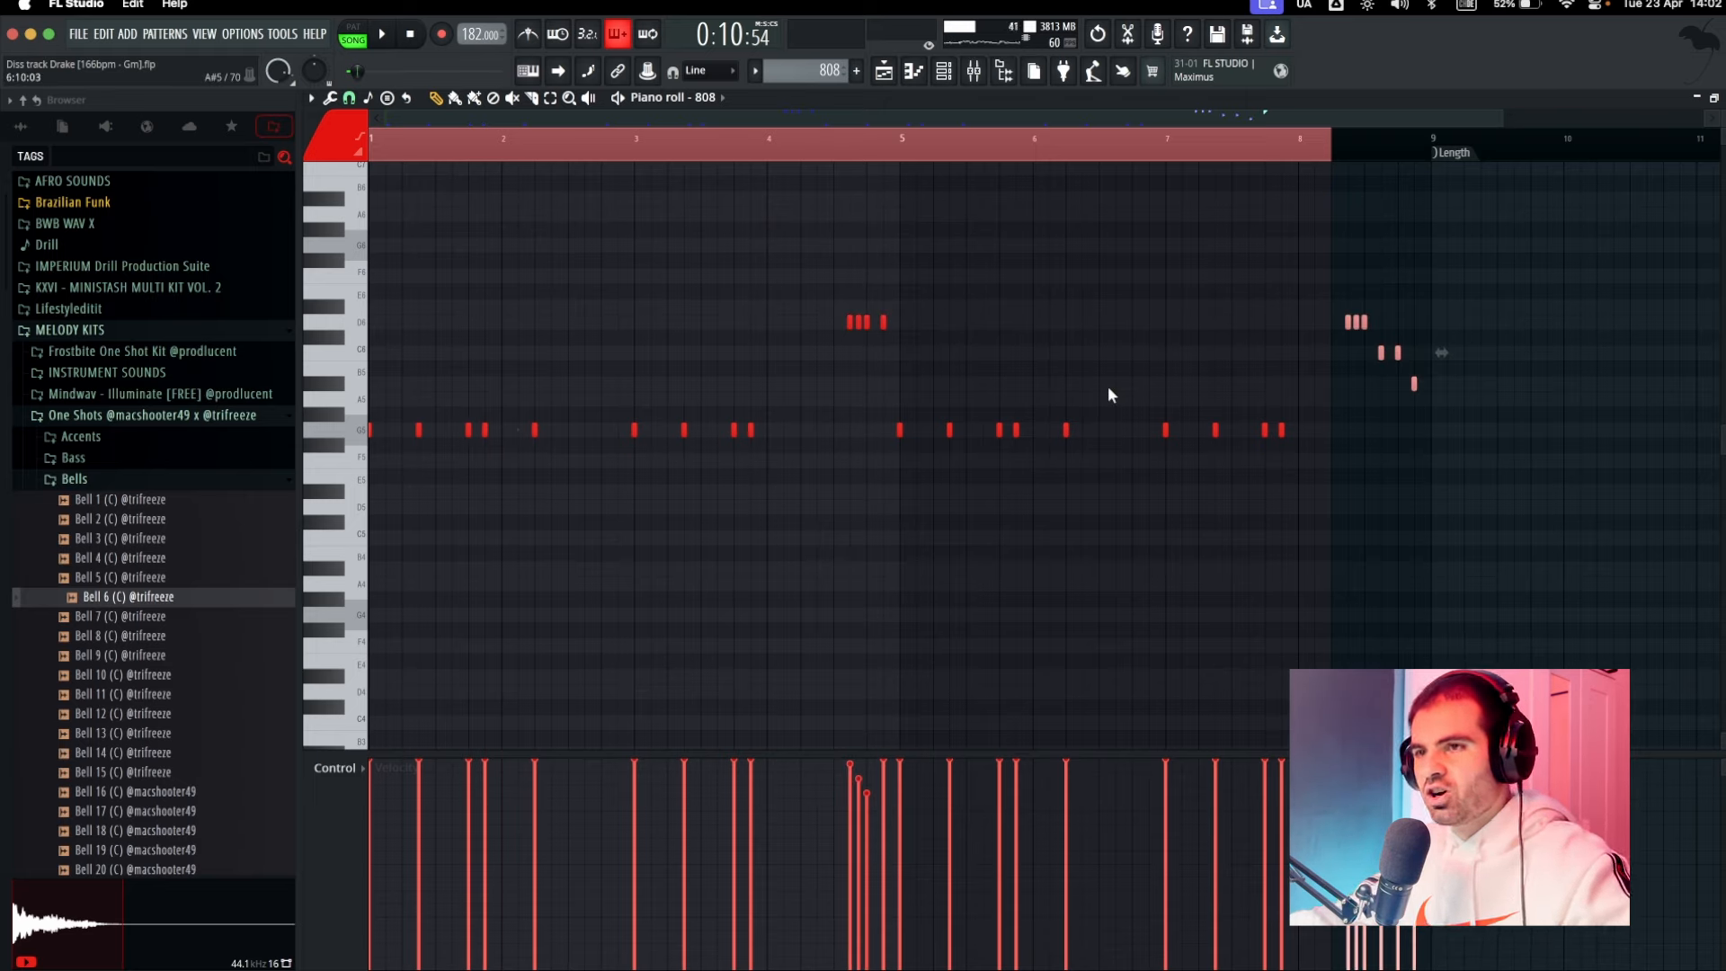
pyautogui.click(957, 72)
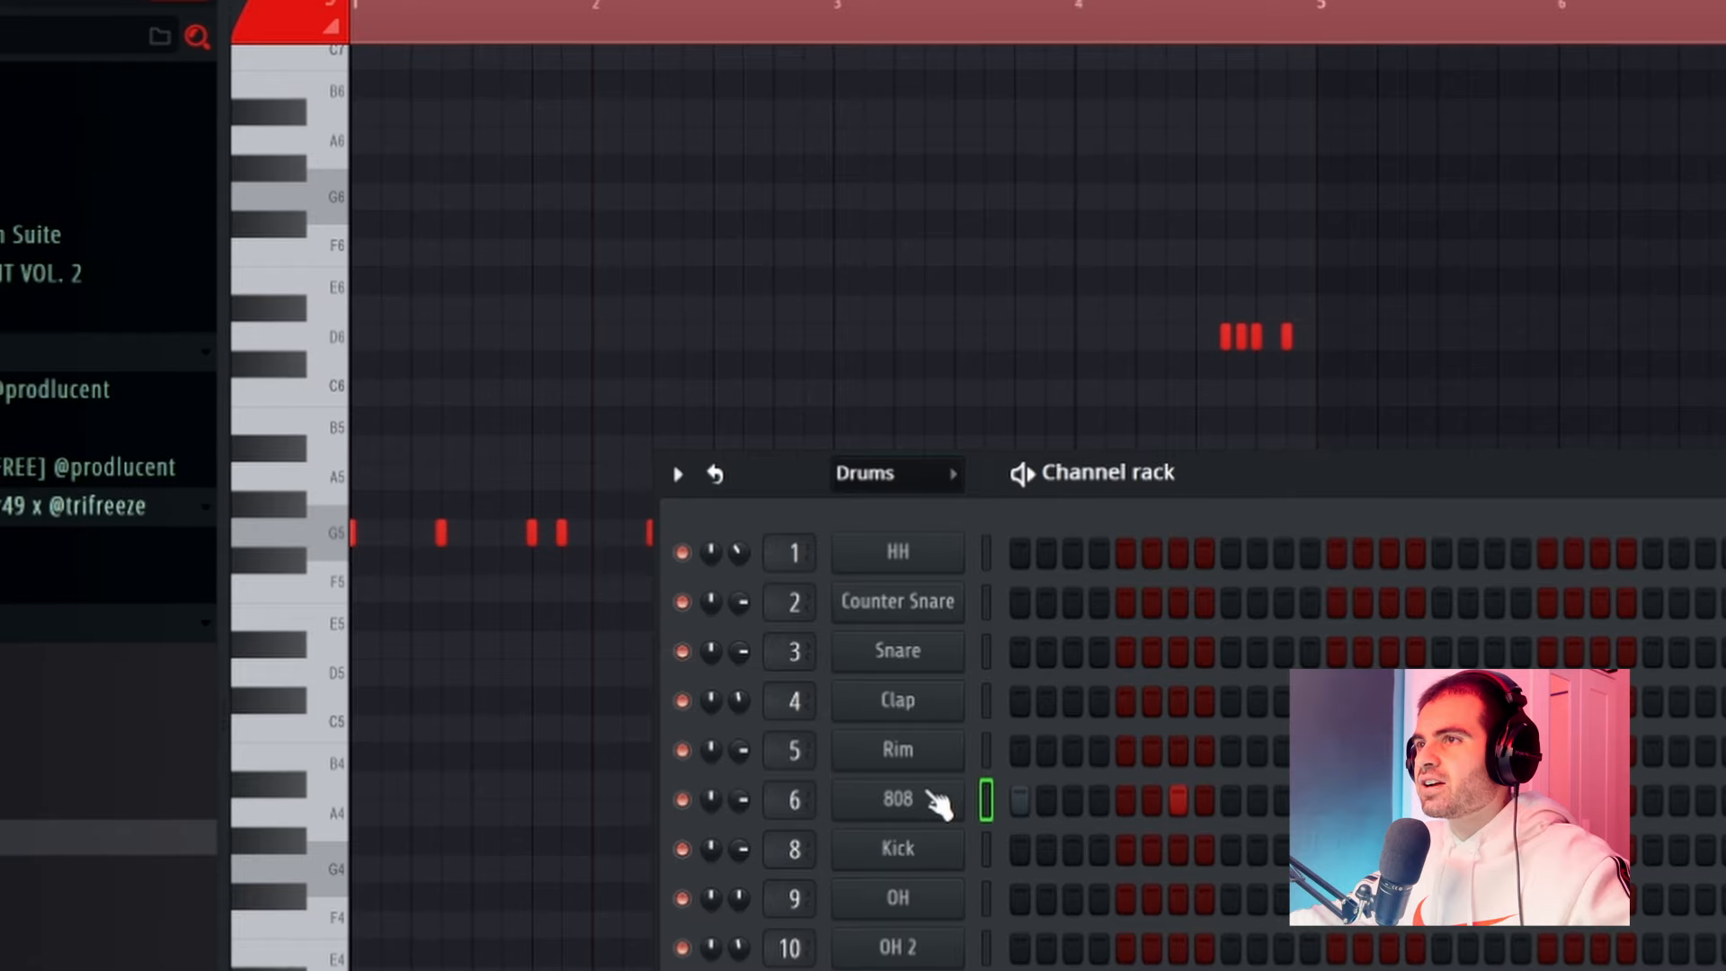
# Step: Reduce the 808 sample's fade-out to zero in its sampler settings and go to the channel's Cut itself option
pyautogui.click(683, 569)
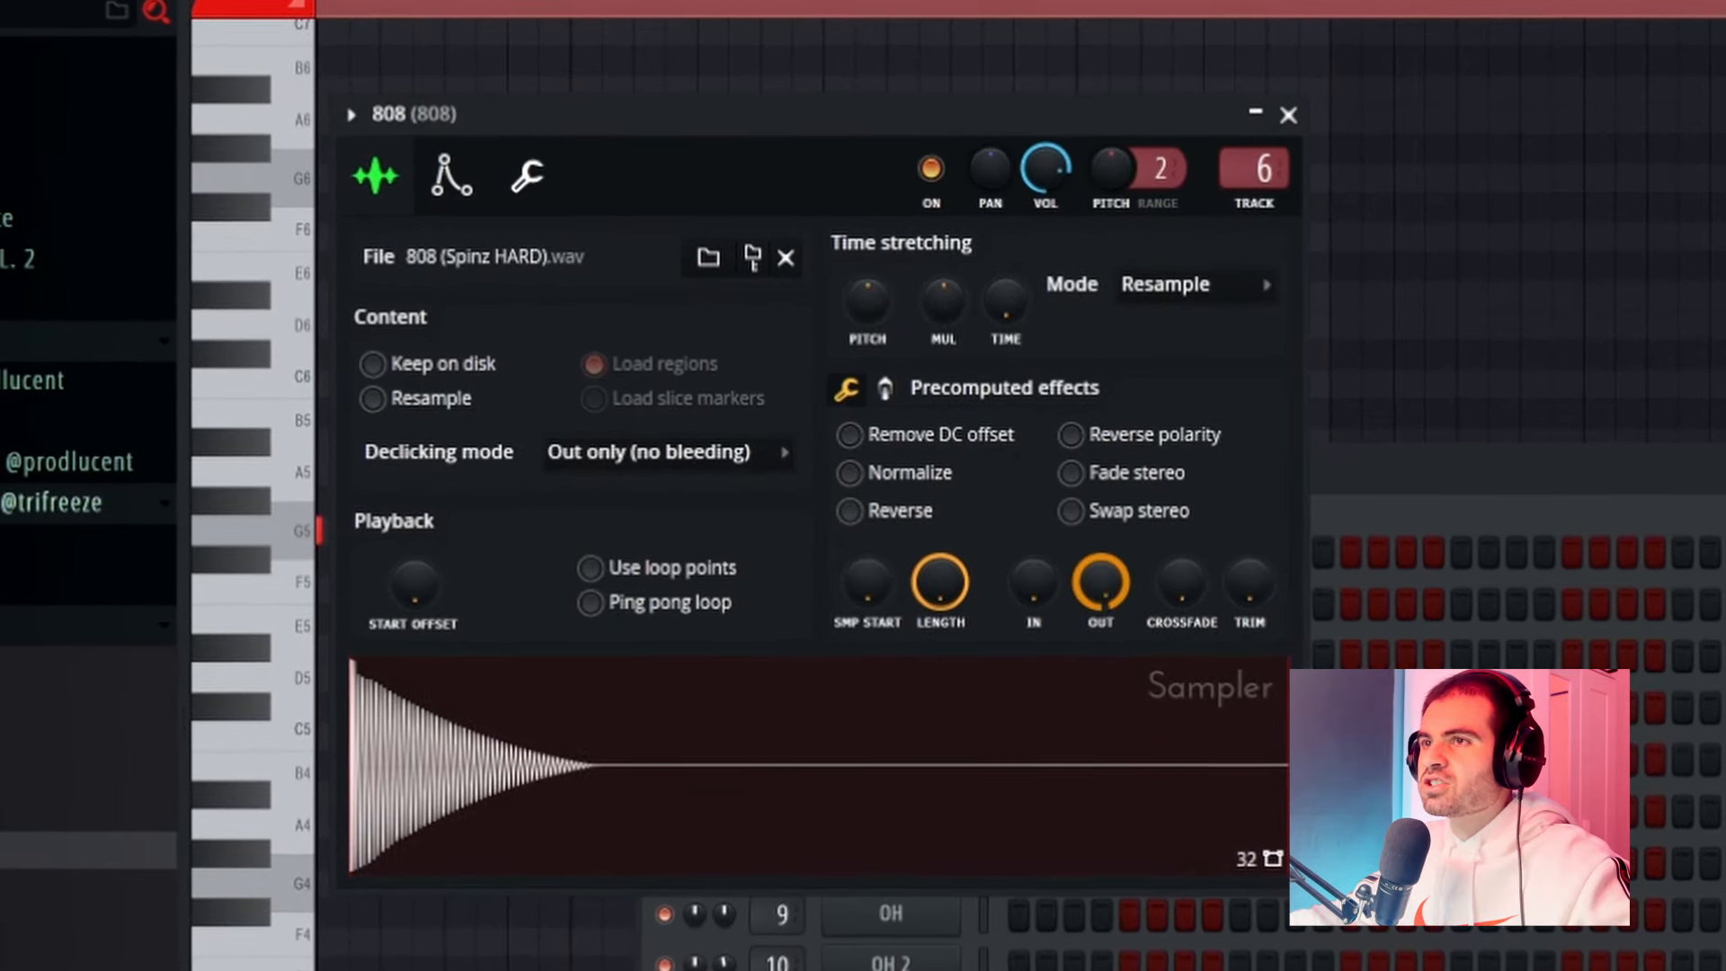
pyautogui.moveTo(1098, 589); pyautogui.dragTo(1099, 630)
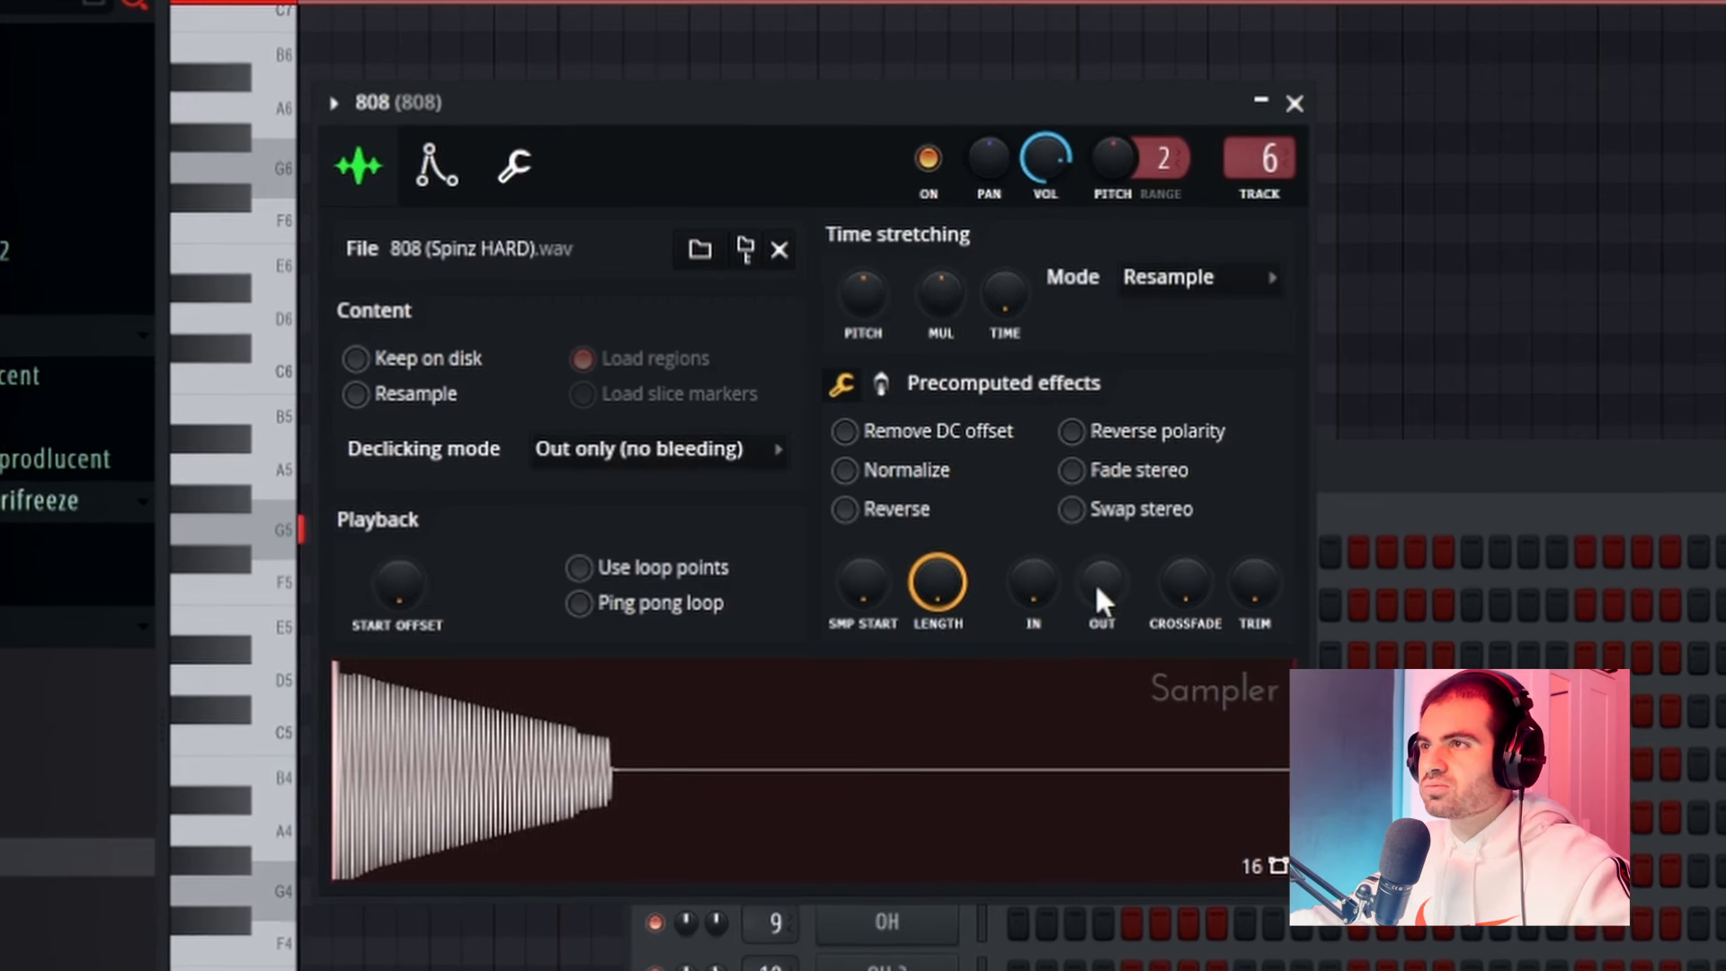
pyautogui.rightClick(921, 808)
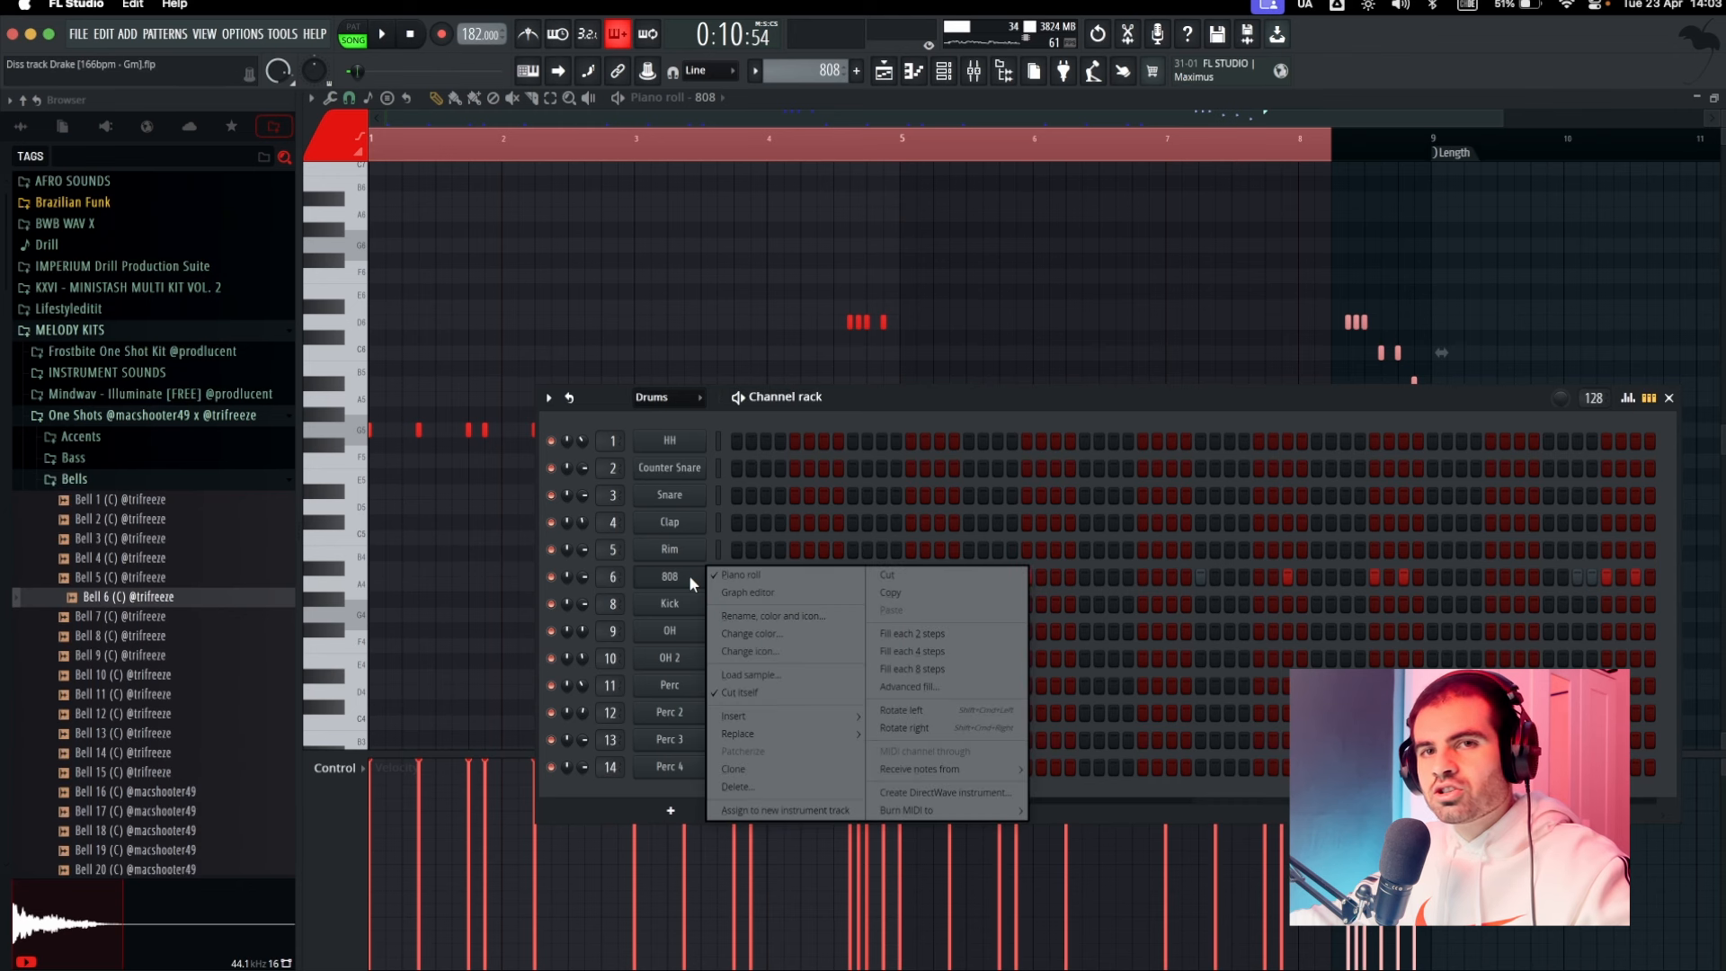
pyautogui.click(731, 690)
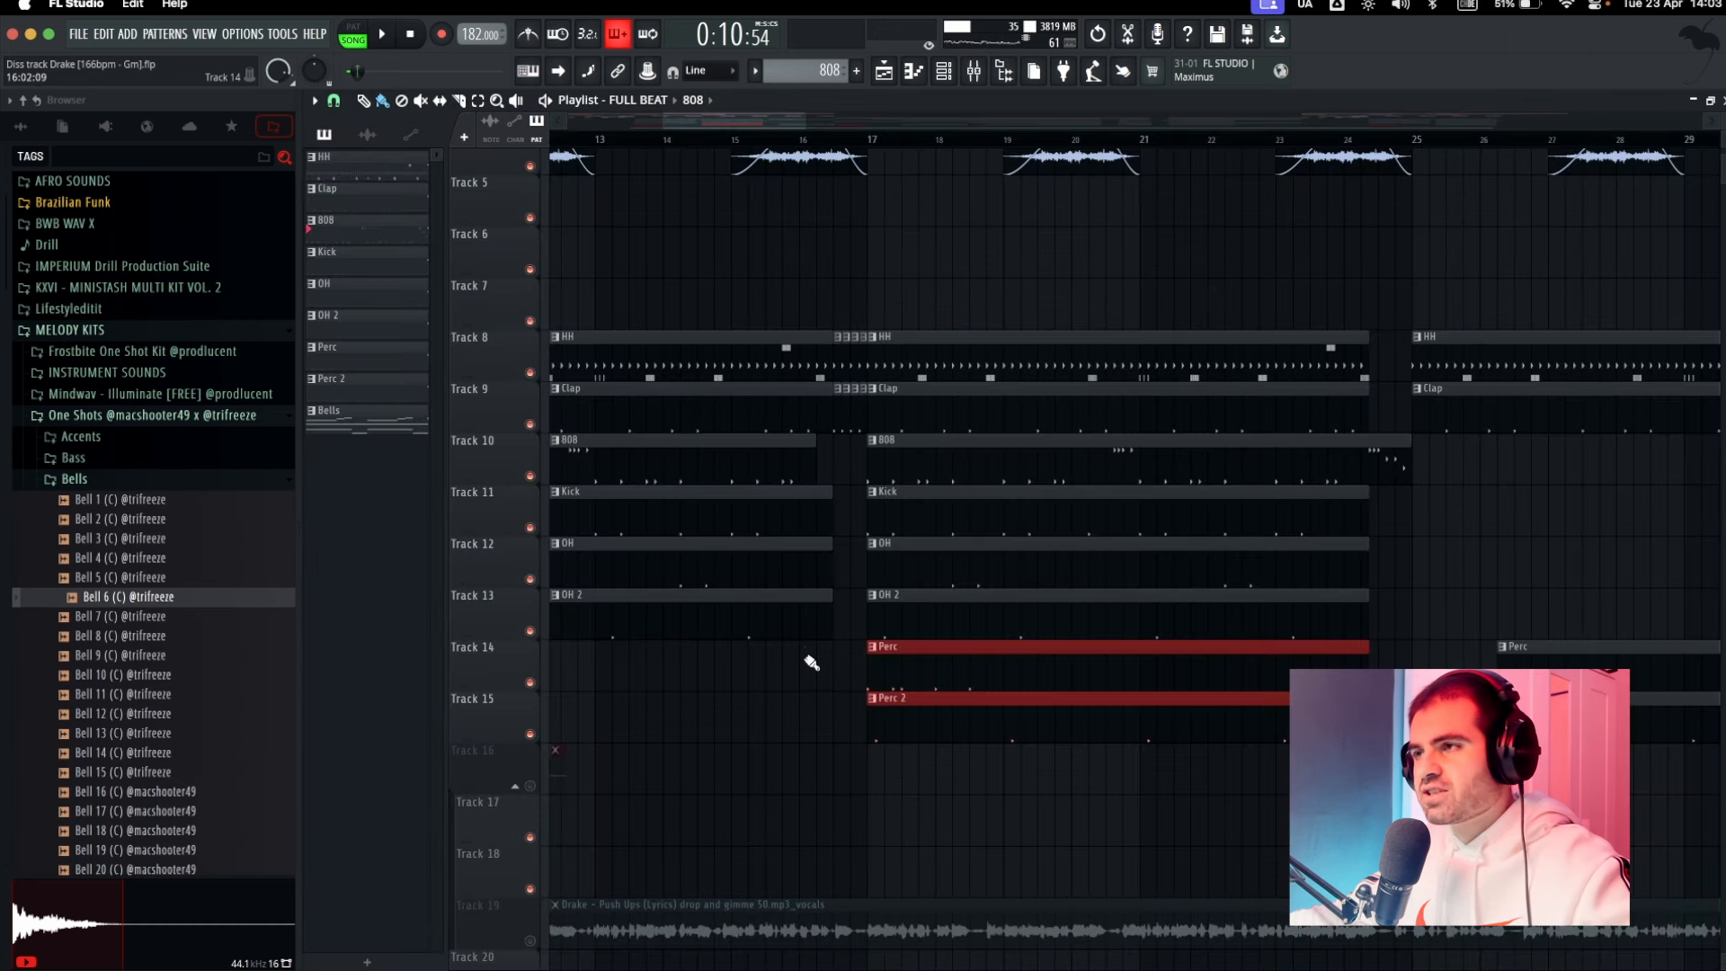
# Step: Examine the Perc pattern's notes in the piano roll and play them within the beat
pyautogui.moveTo(807, 643); pyautogui.dragTo(1059, 716)
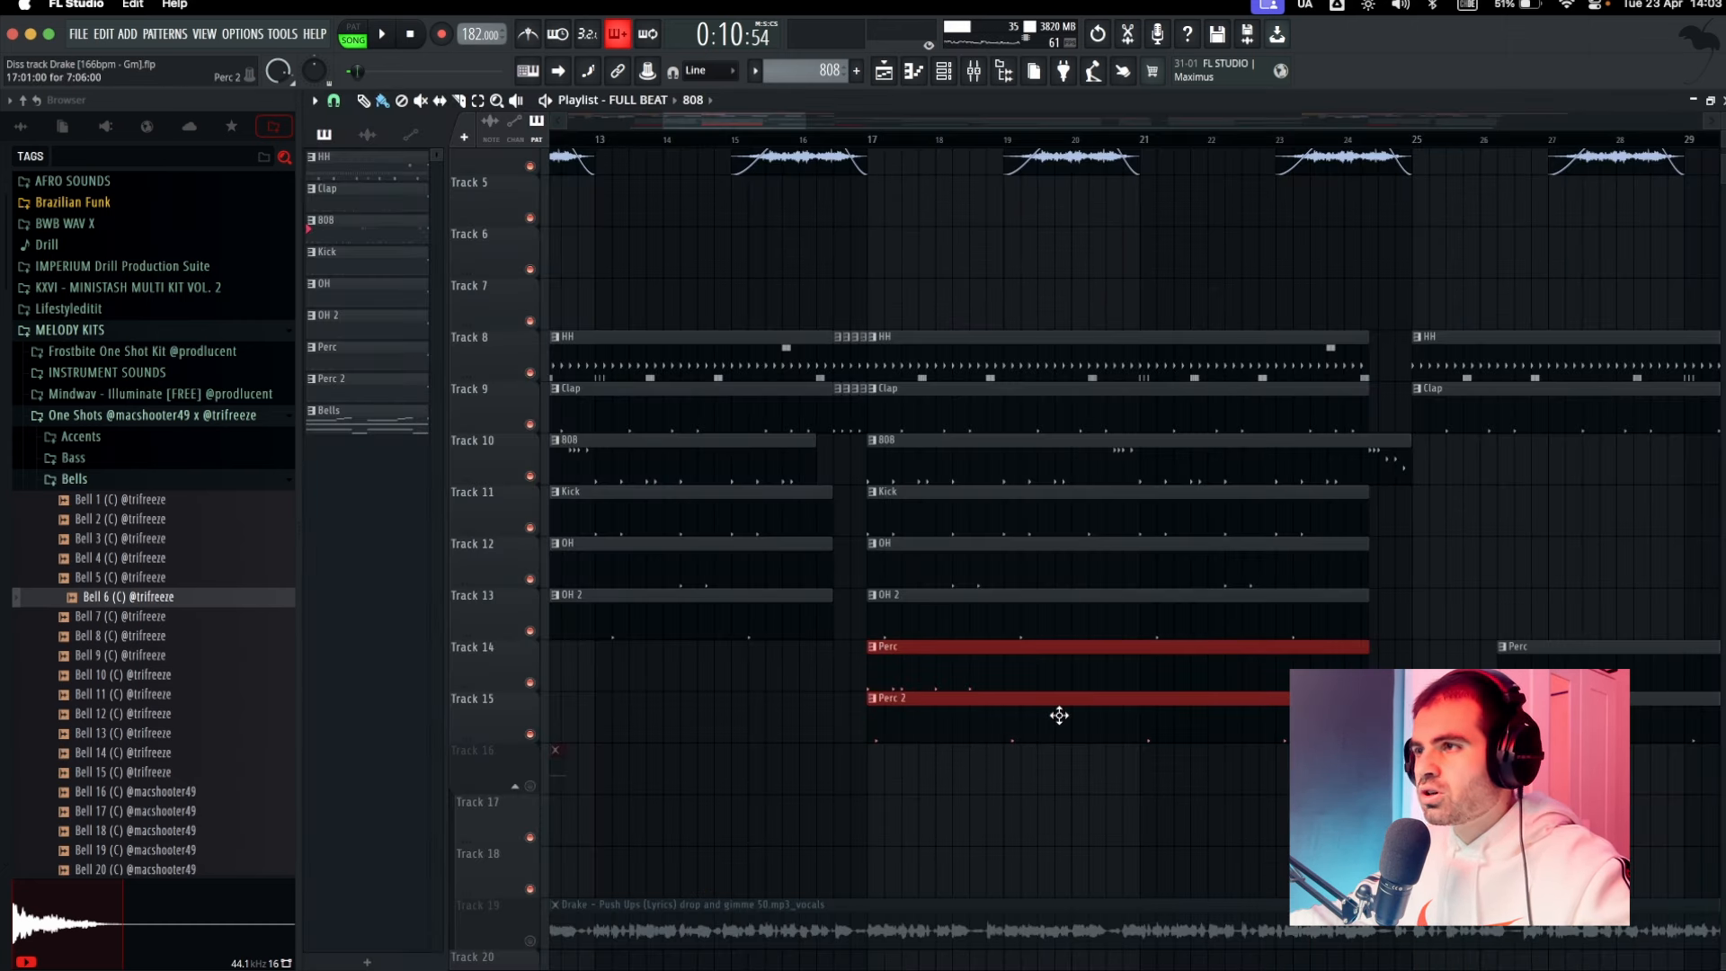
pyautogui.doubleClick(945, 672)
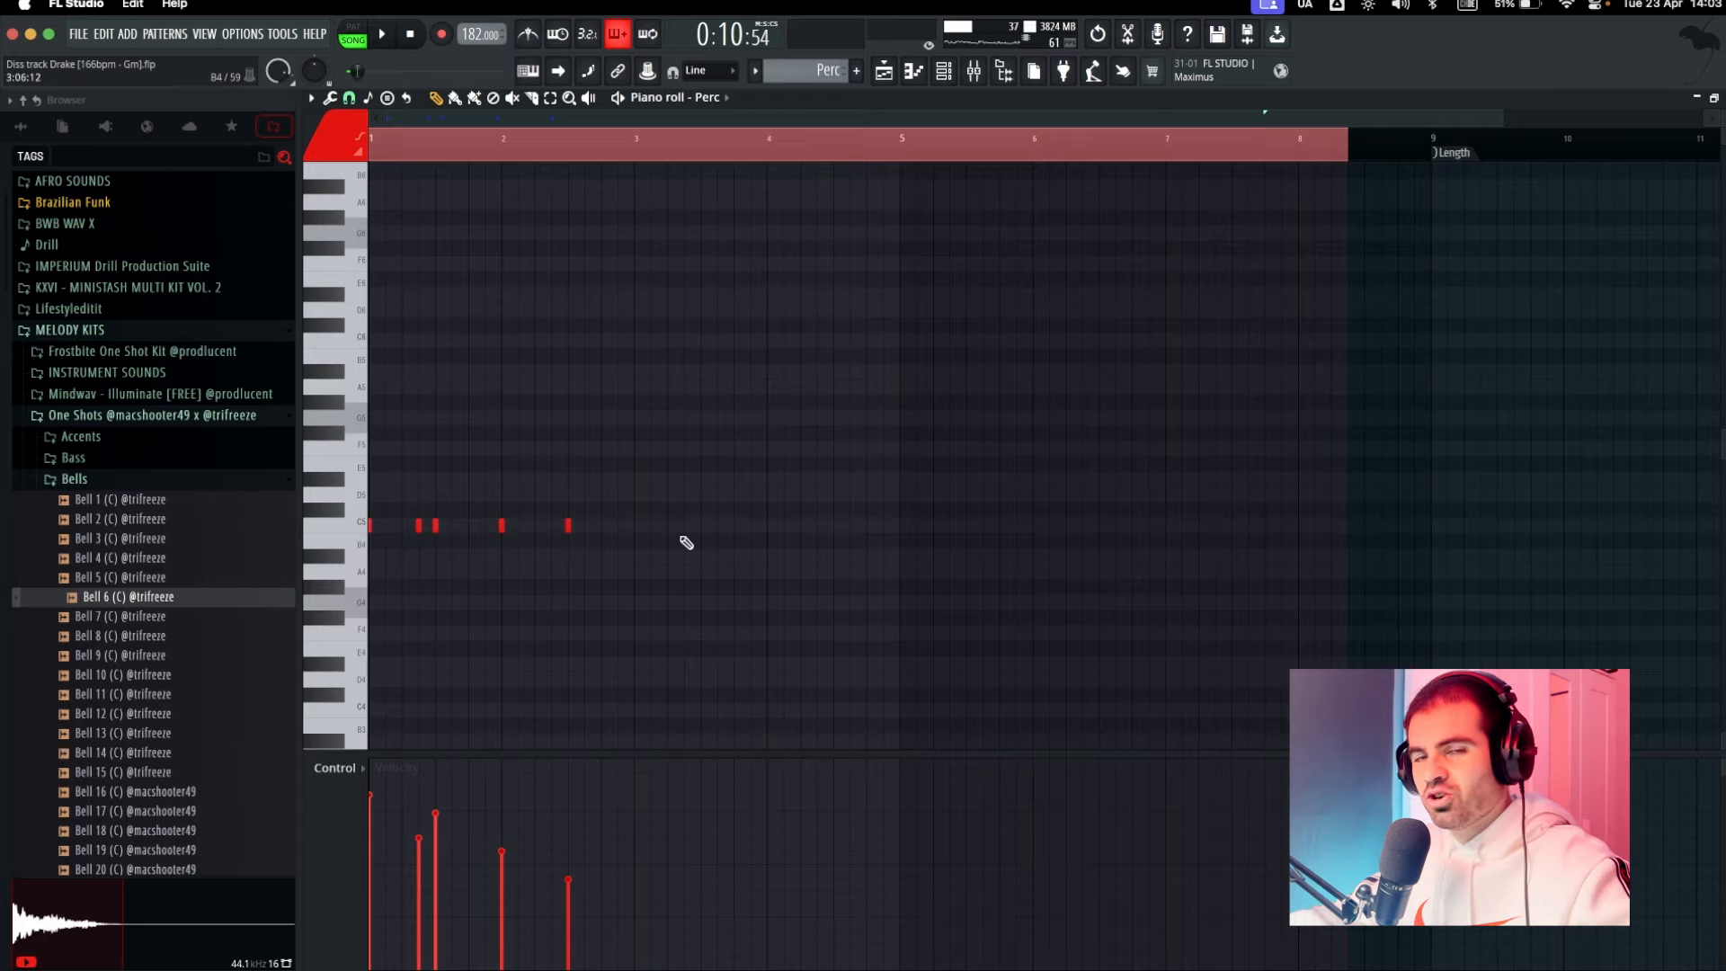
pyautogui.press('space')
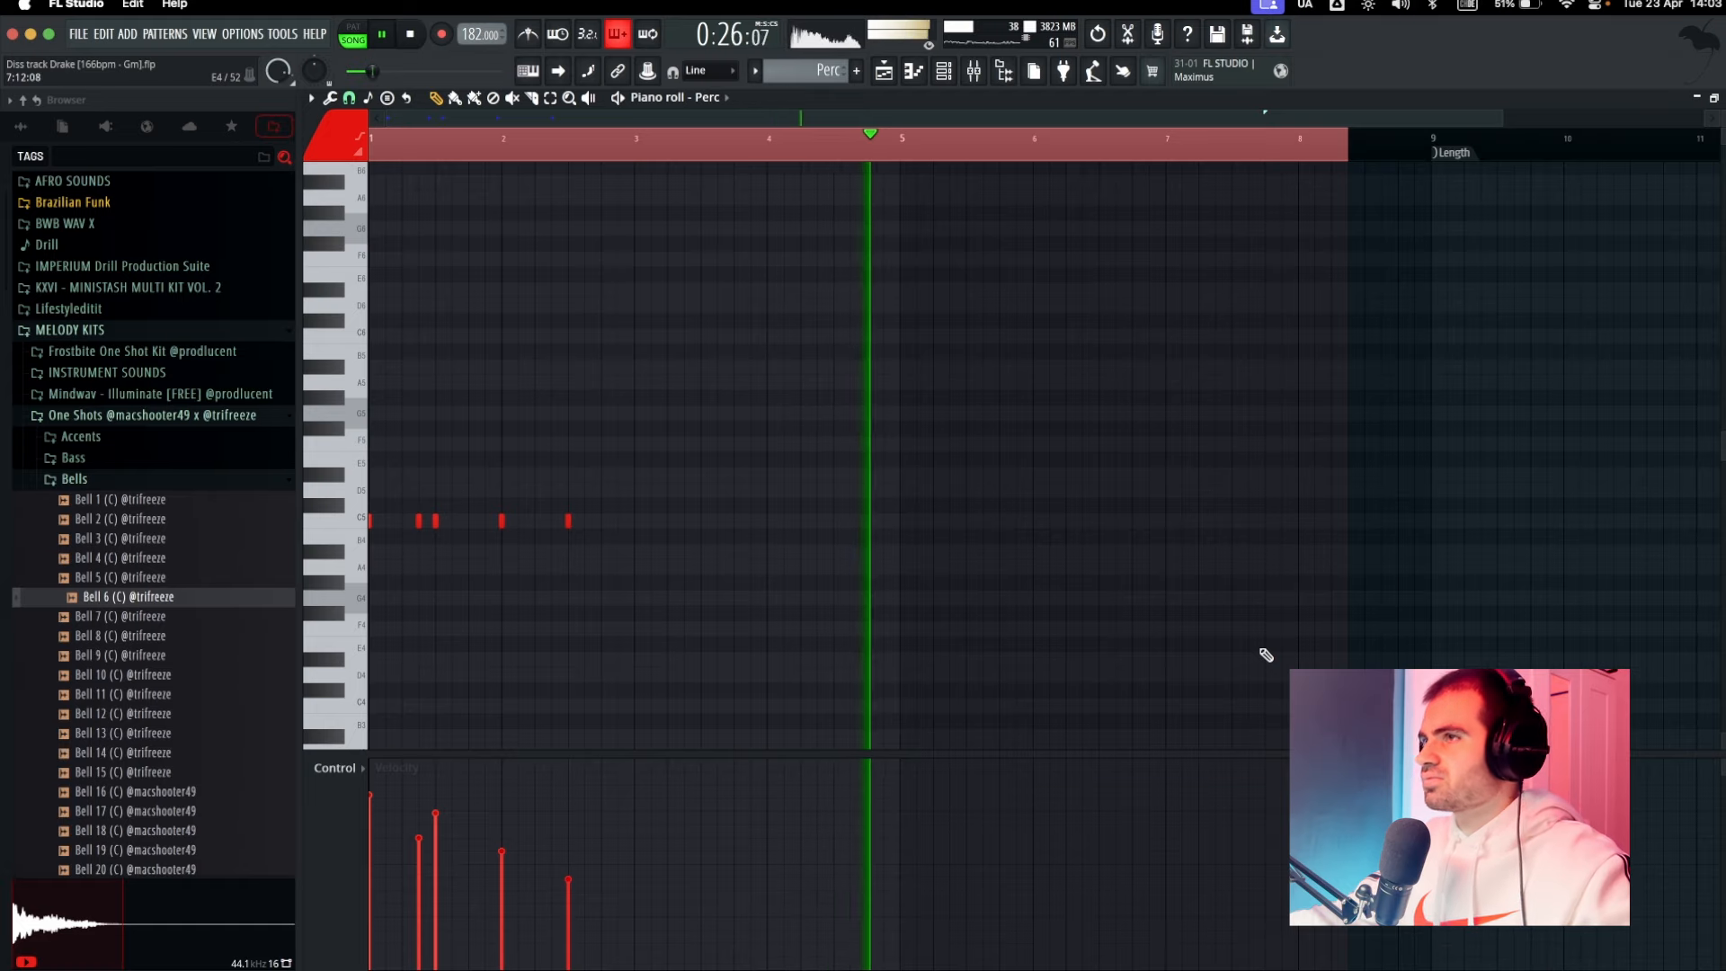
pyautogui.press('space')
pyautogui.press('Escape')
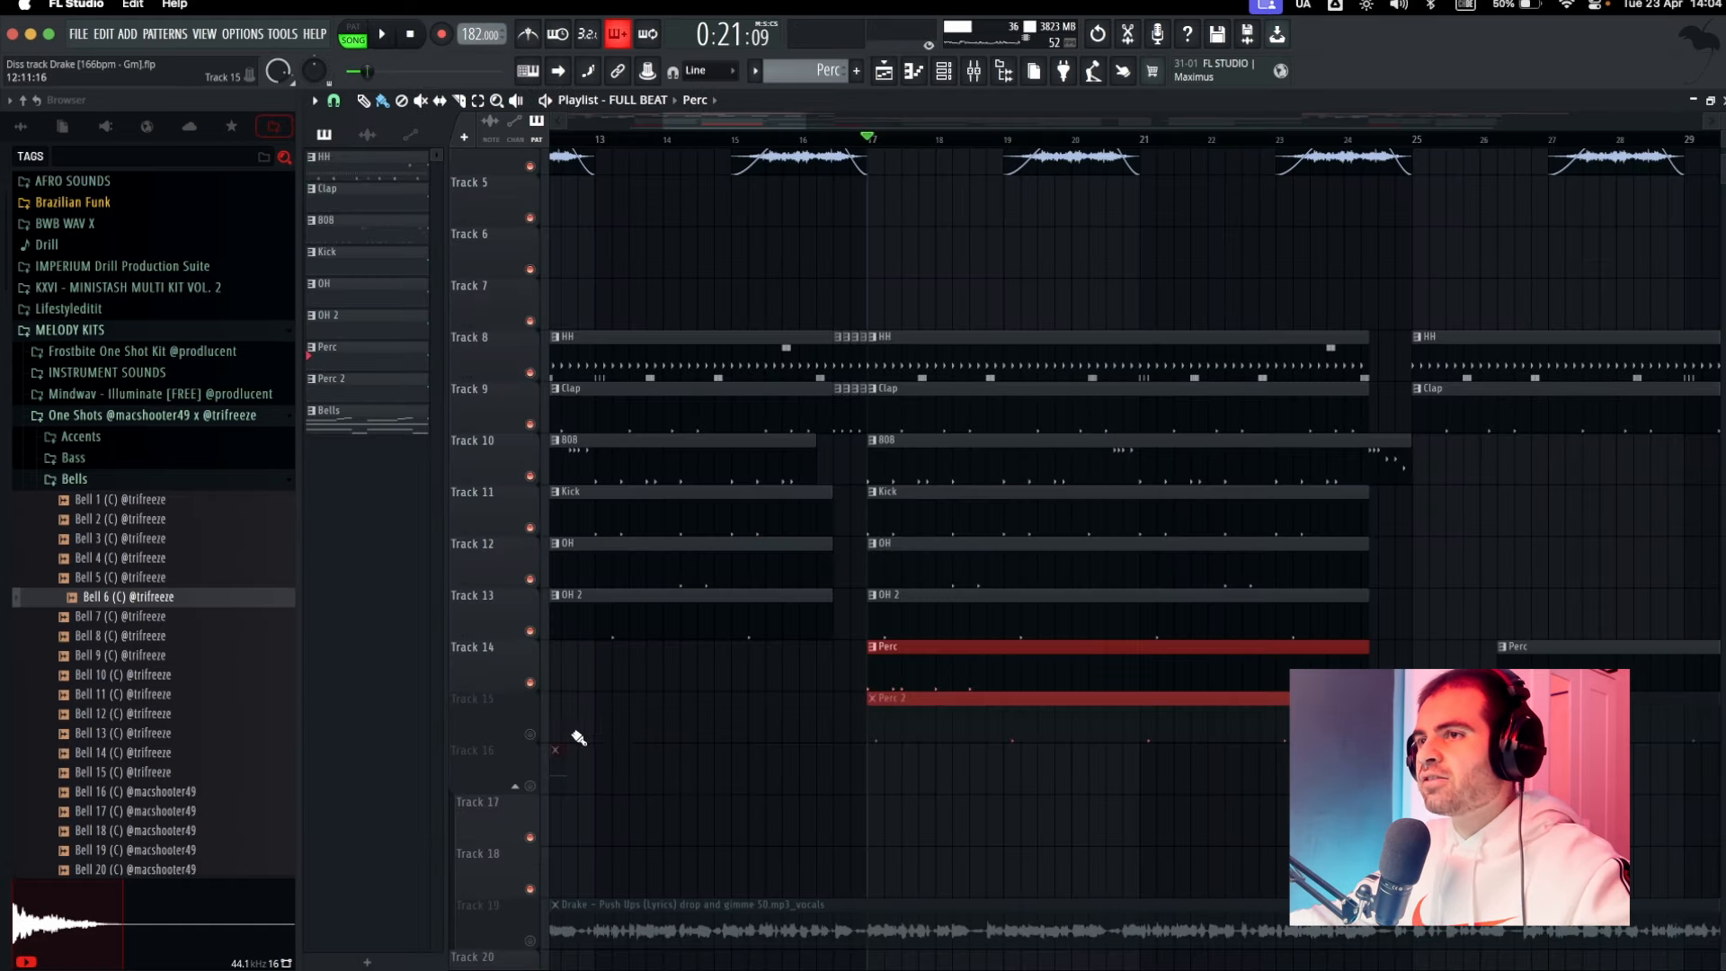
# Step: Unmute Track 15 and play the beat with the Perc 2 pattern open in the piano roll
pyautogui.click(530, 737)
pyautogui.doubleClick(895, 722)
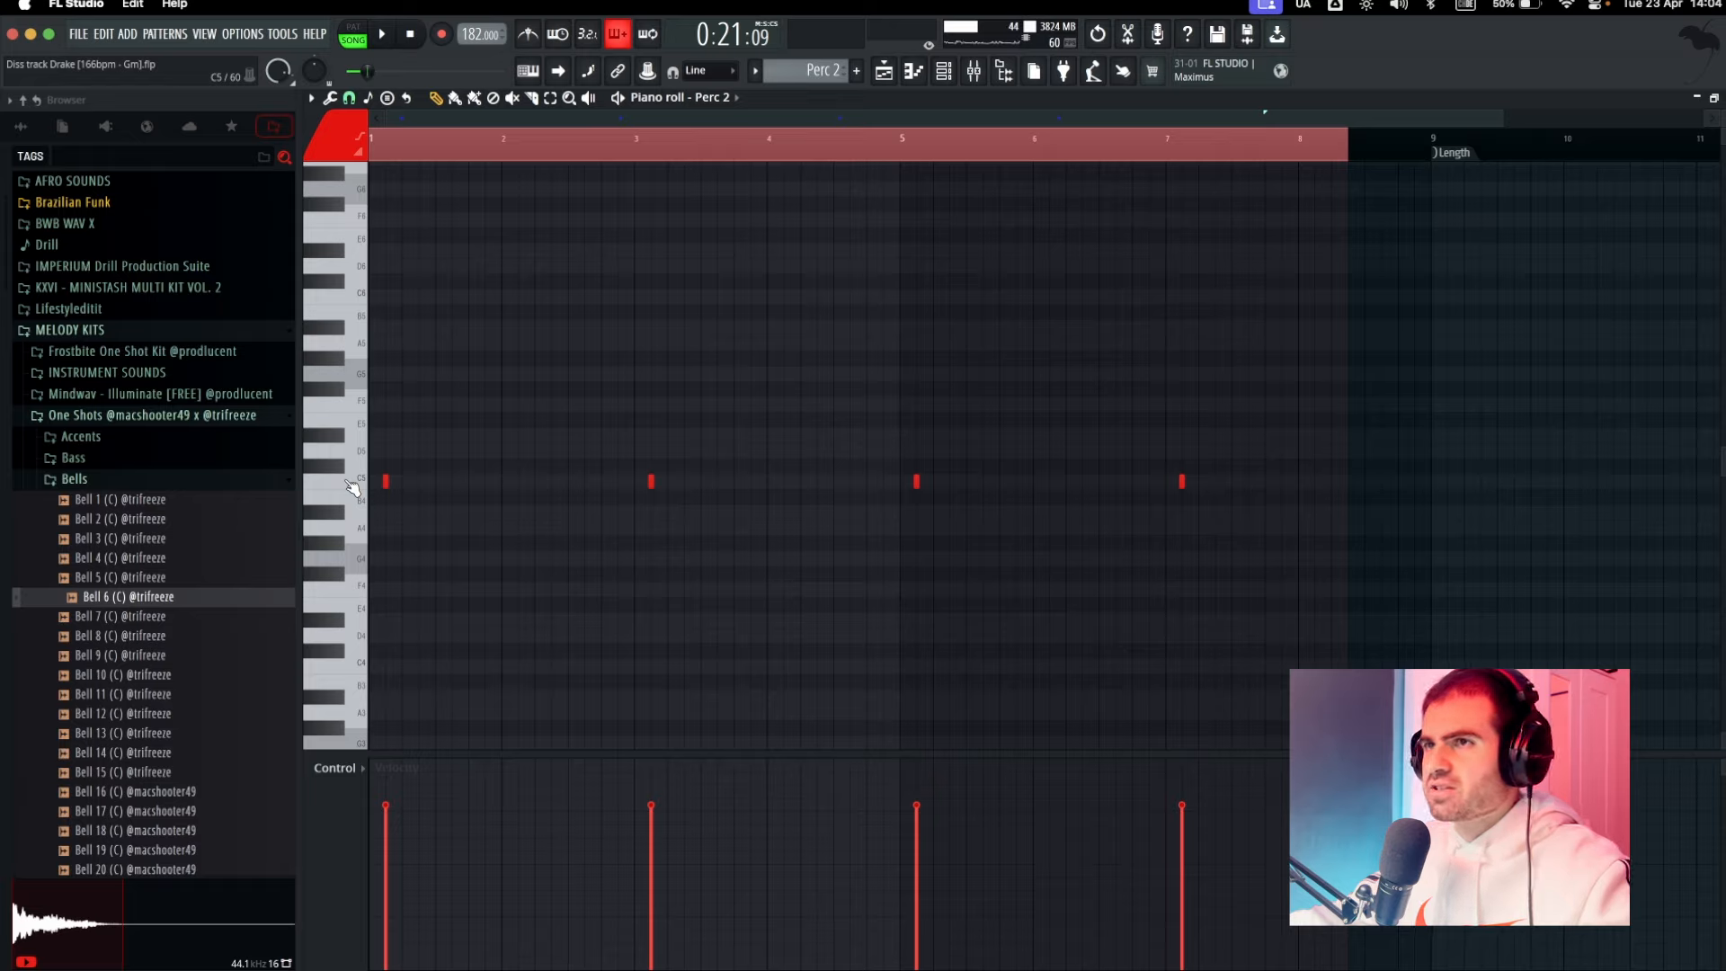
pyautogui.press('space')
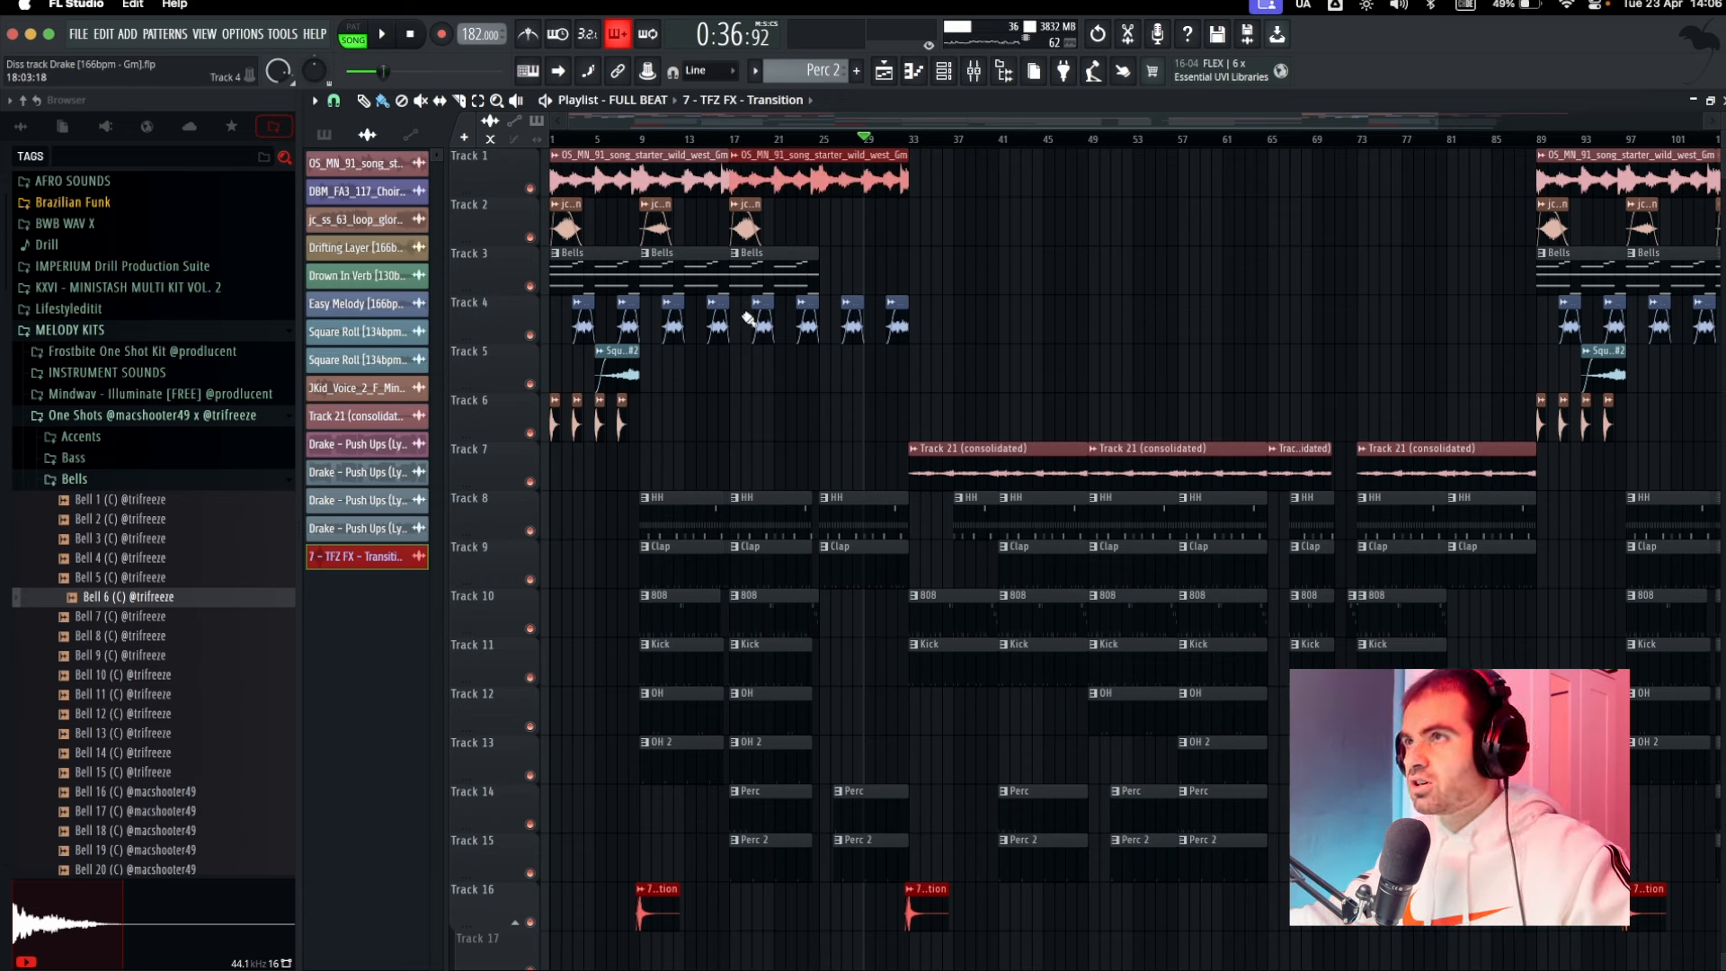
# Step: Reverse the sample of the Track 21 (consolidated) audio clip that starts at bar 33
pyautogui.moveTo(749, 315); pyautogui.dragTo(939, 330)
pyautogui.doubleClick(946, 443)
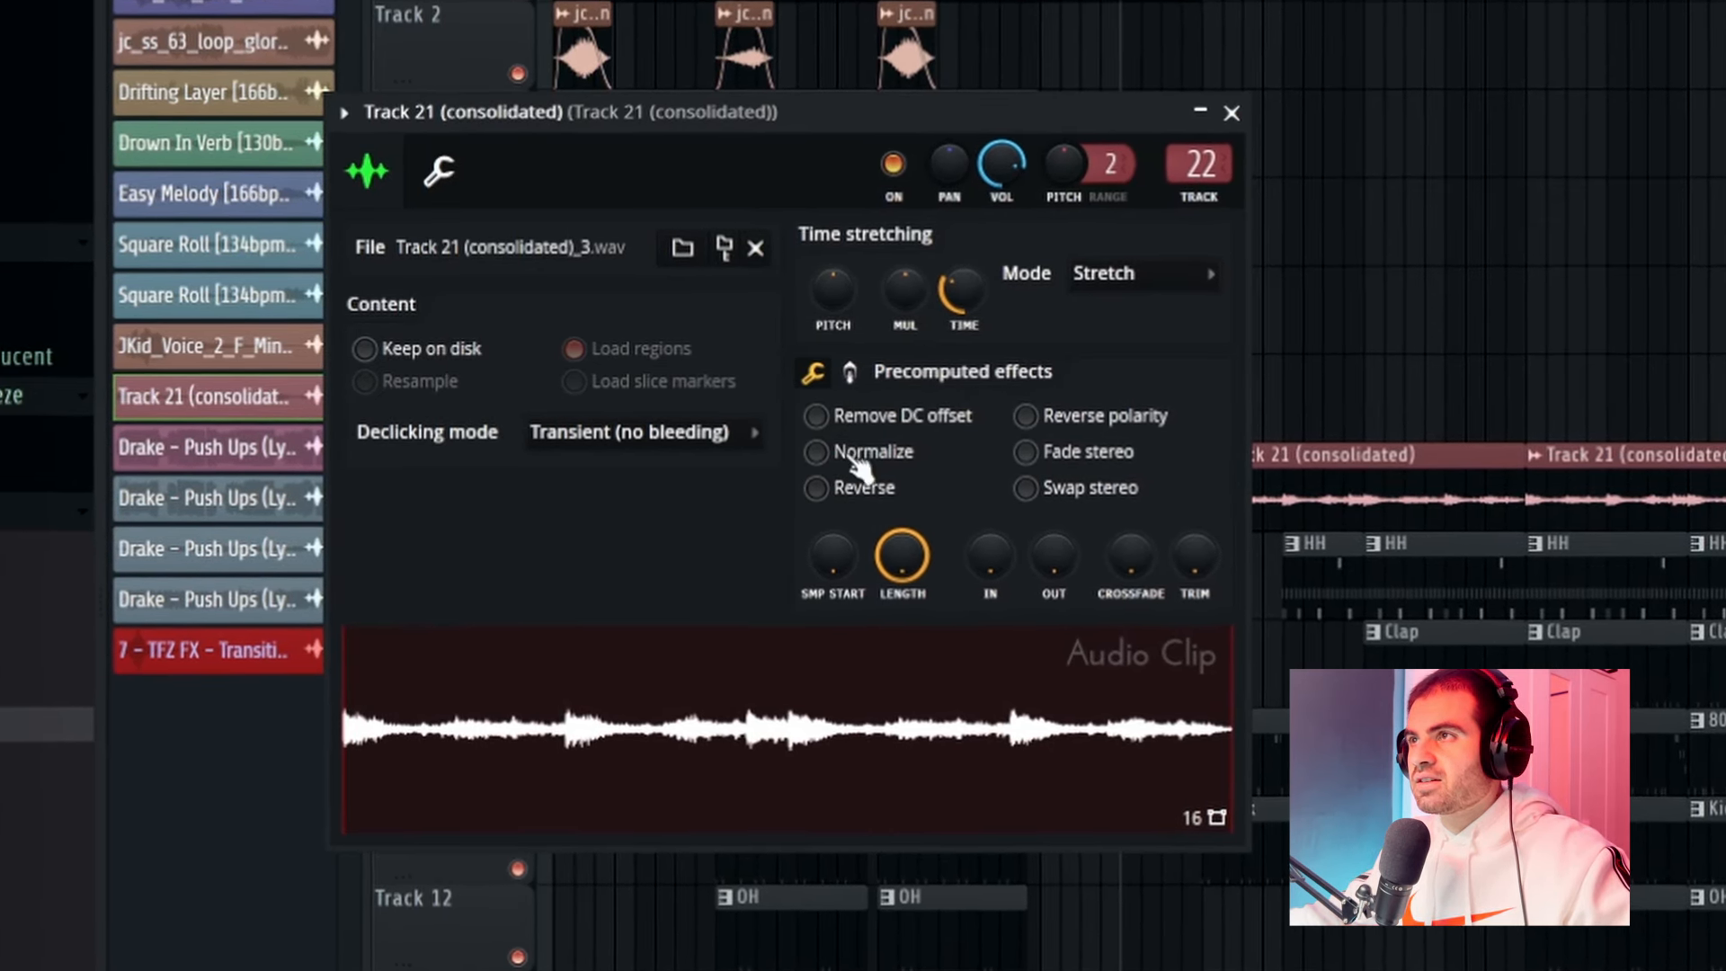
pyautogui.click(1227, 114)
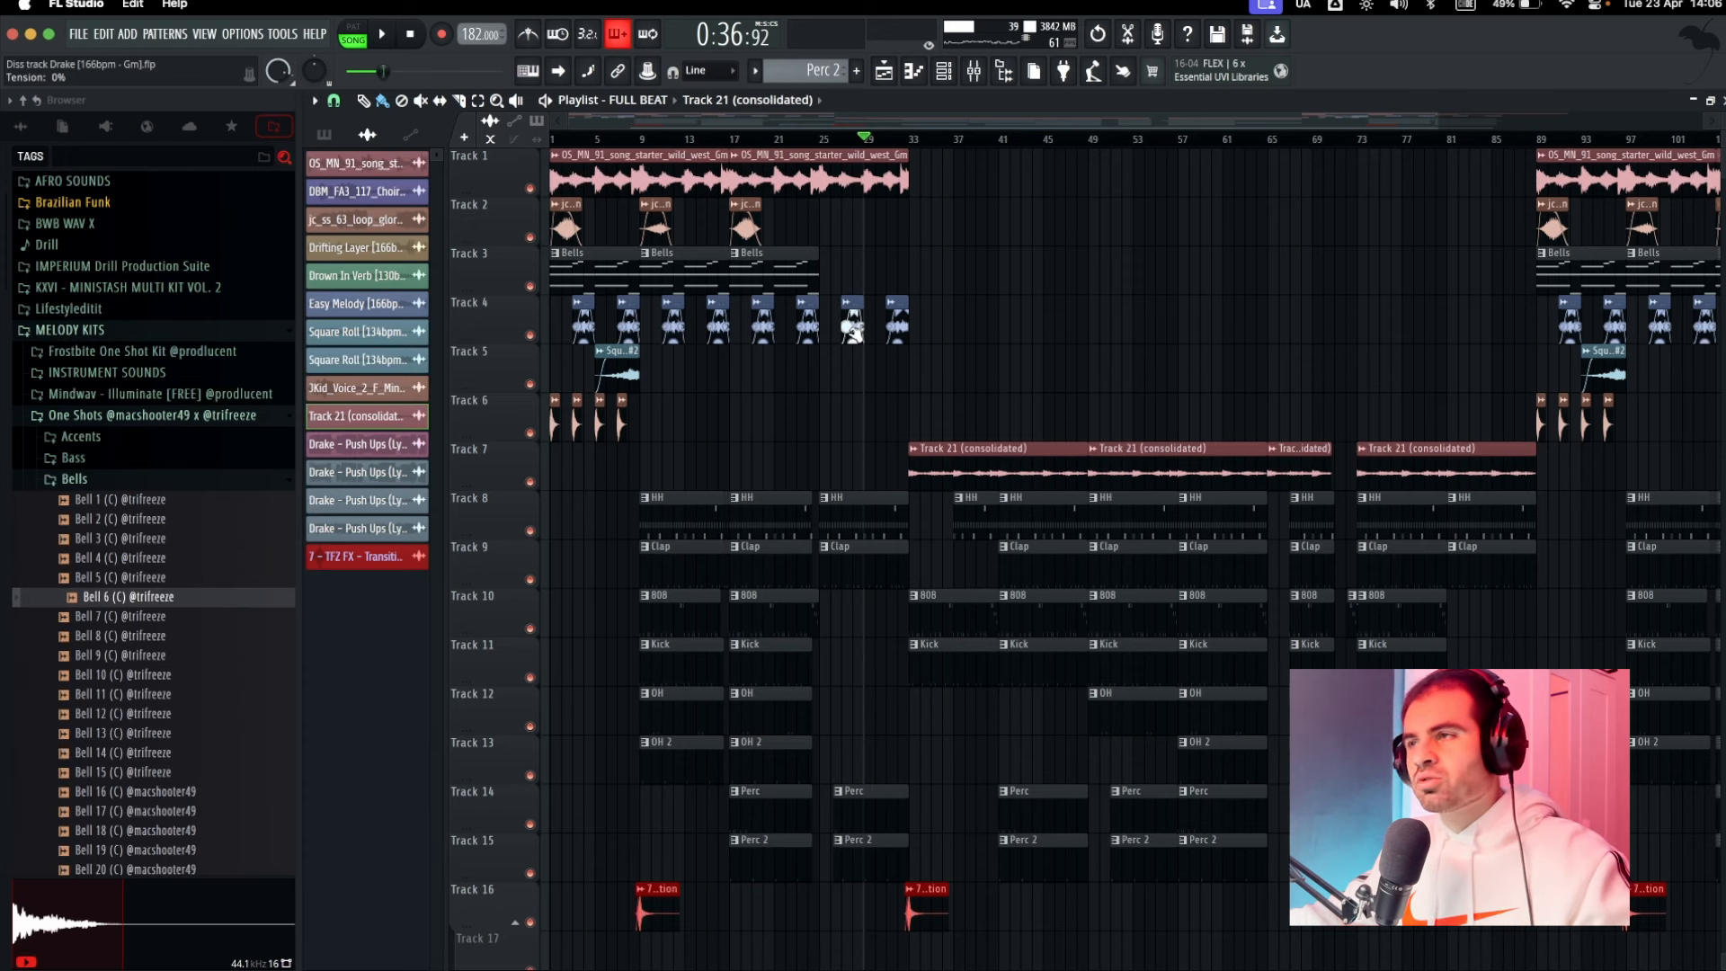
pyautogui.doubleClick(949, 447)
pyautogui.click(715, 467)
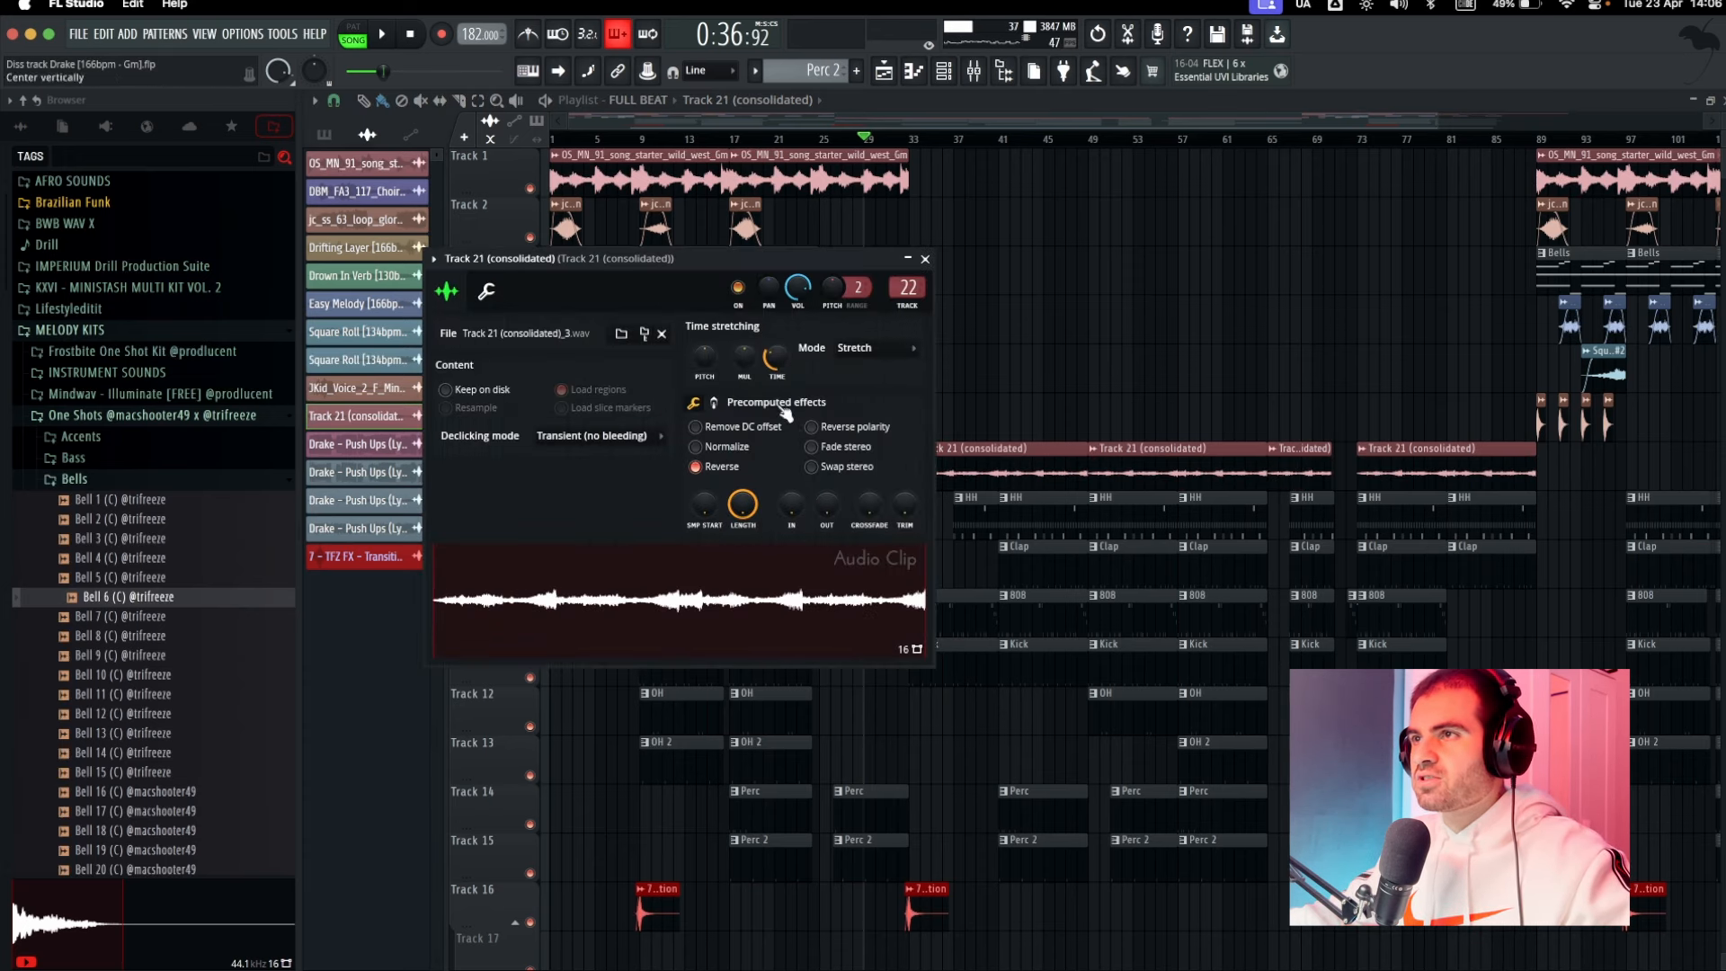
pyautogui.click(925, 261)
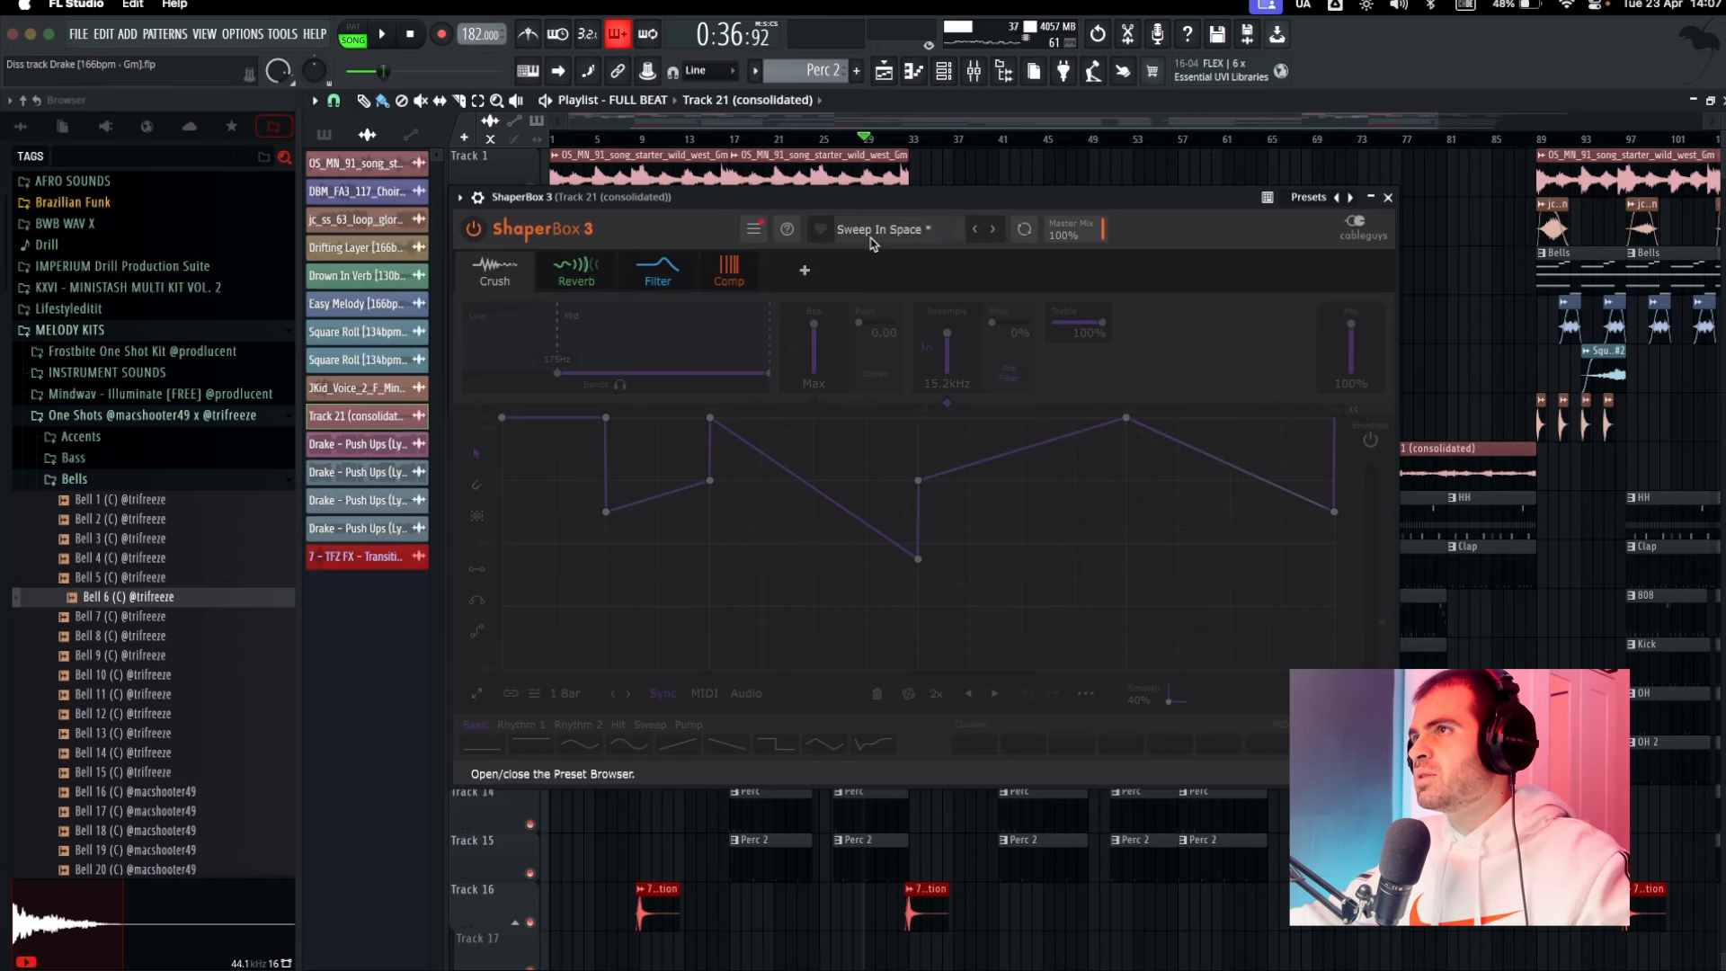
# Step: Examine the ShaperBox 3 effect and the Portal effect's CAGE preset in the preset list for Track 21 (consolidated)
pyautogui.moveTo(524, 270)
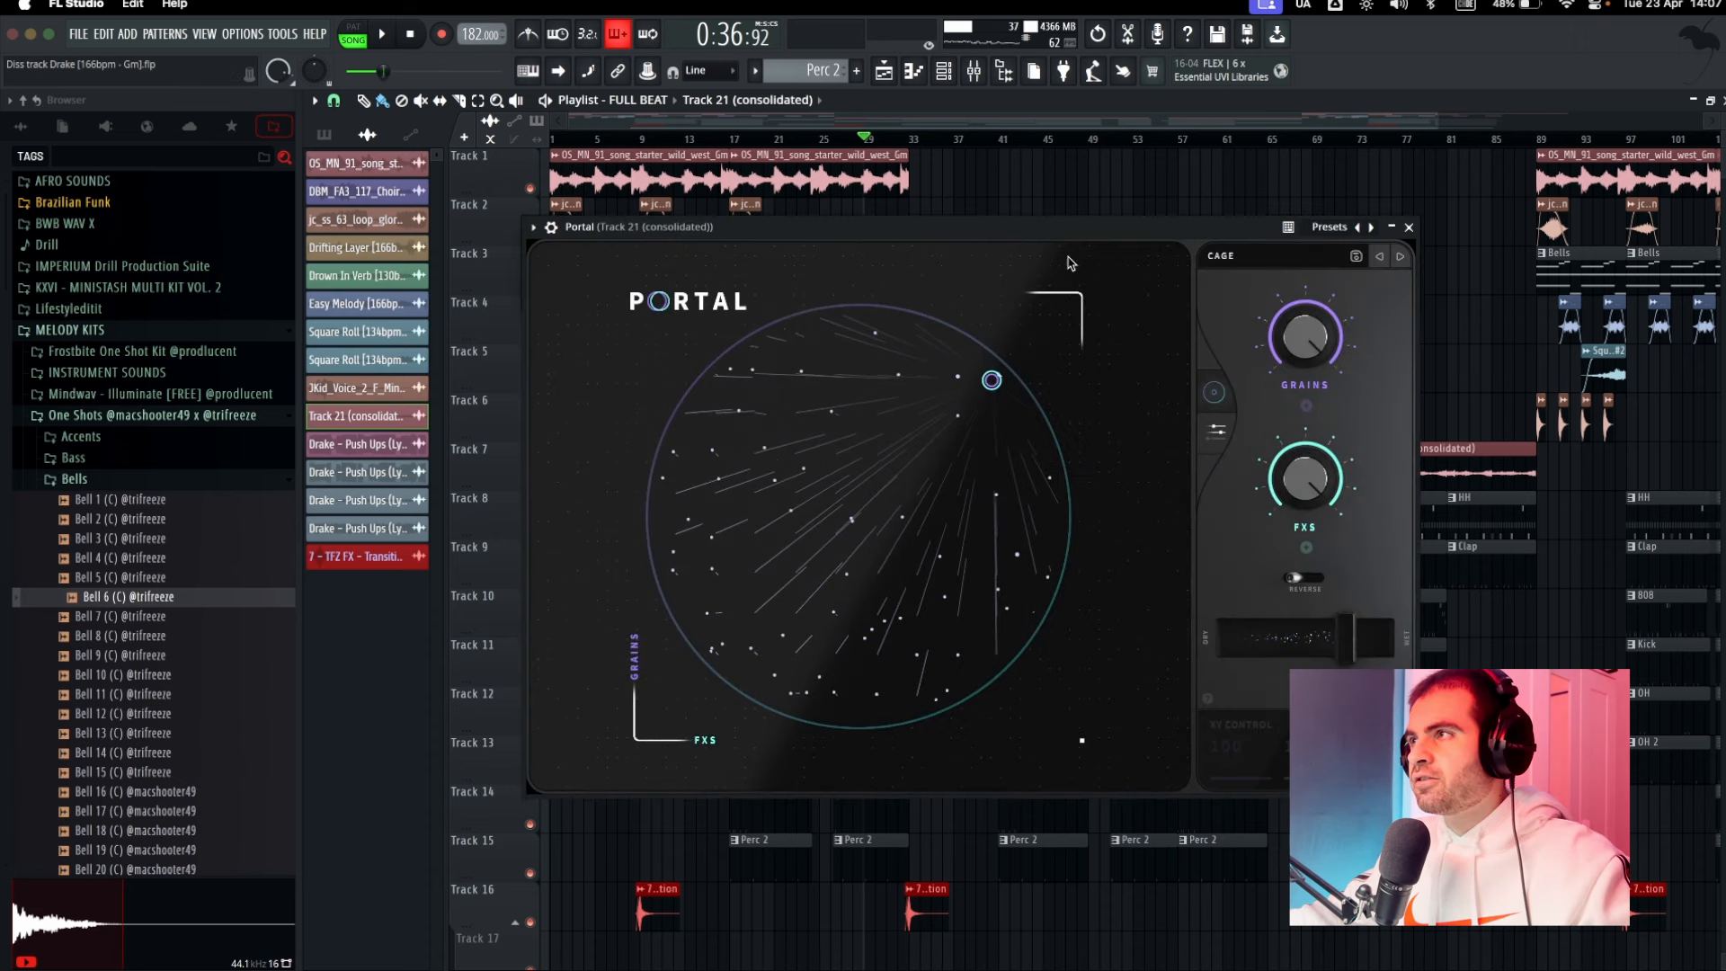
pyautogui.click(1223, 256)
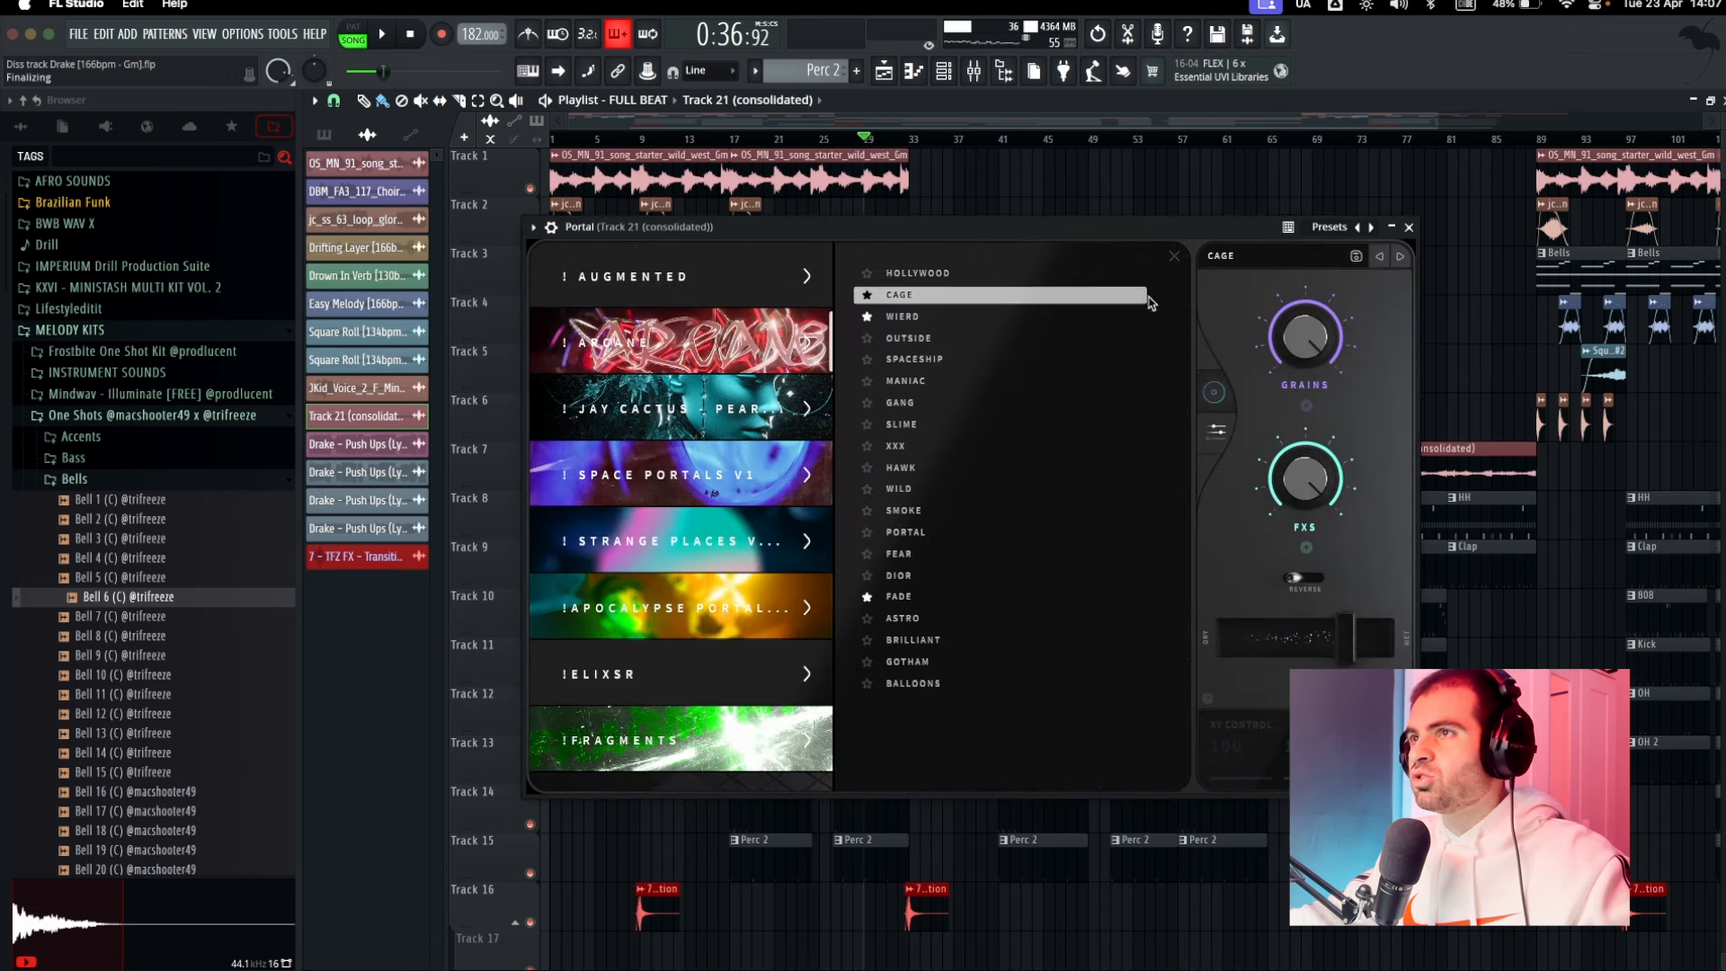
pyautogui.click(867, 317)
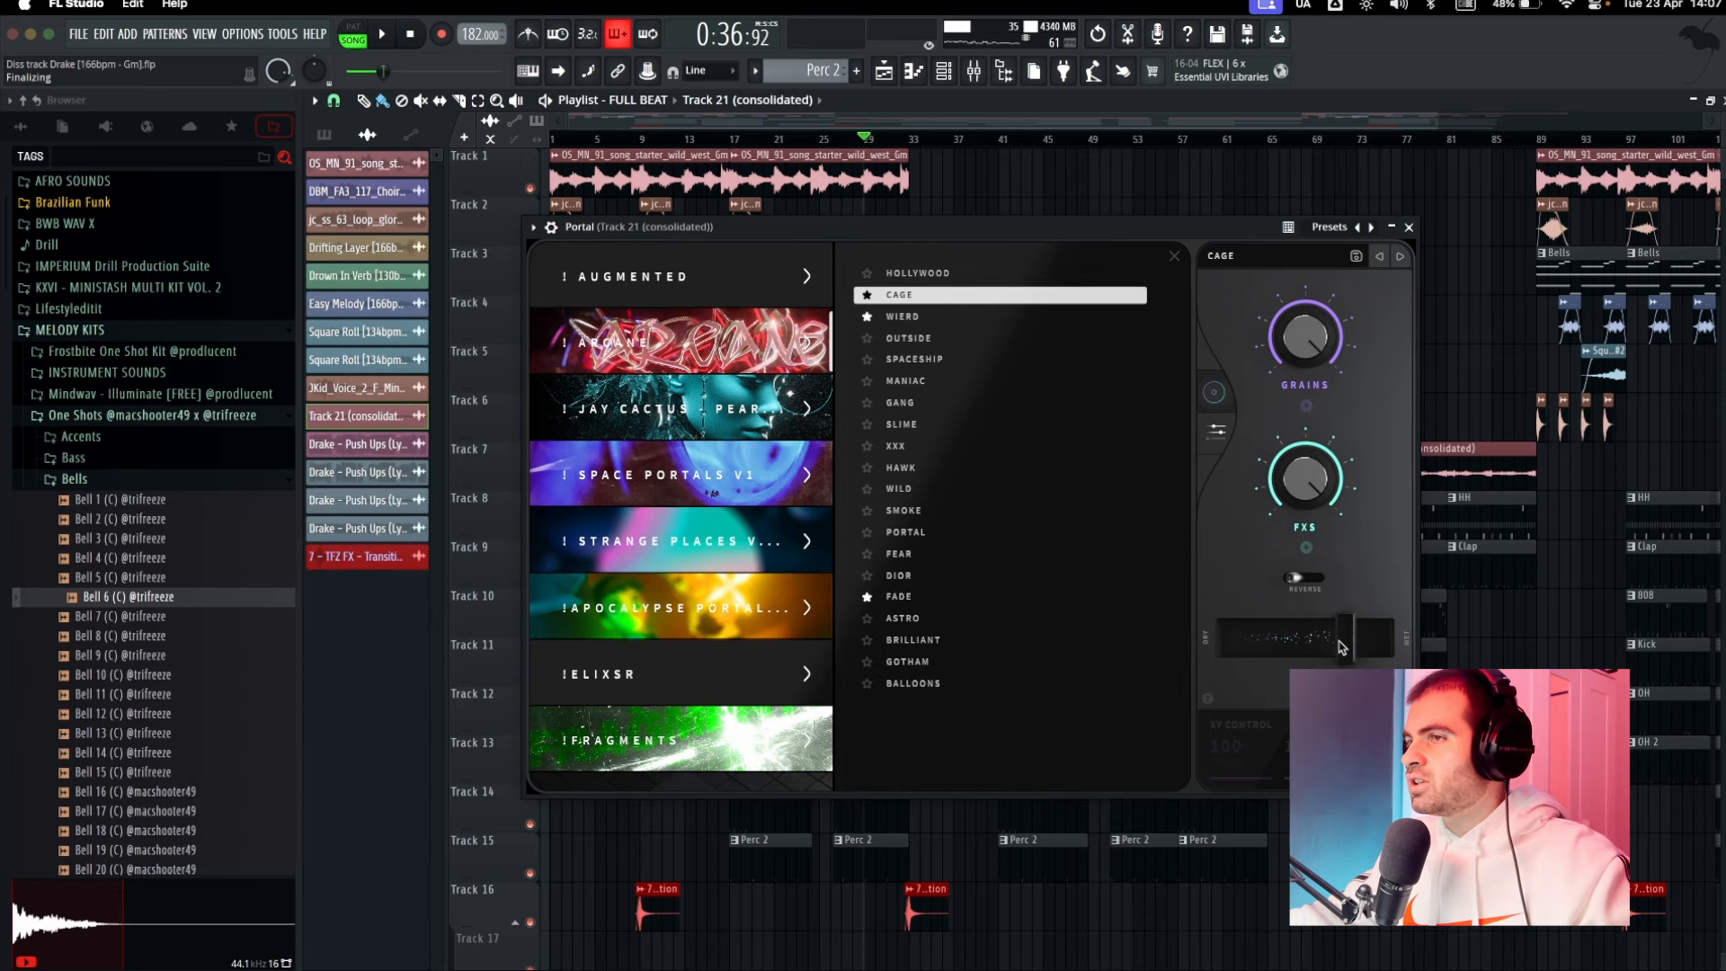
pyautogui.click(1409, 227)
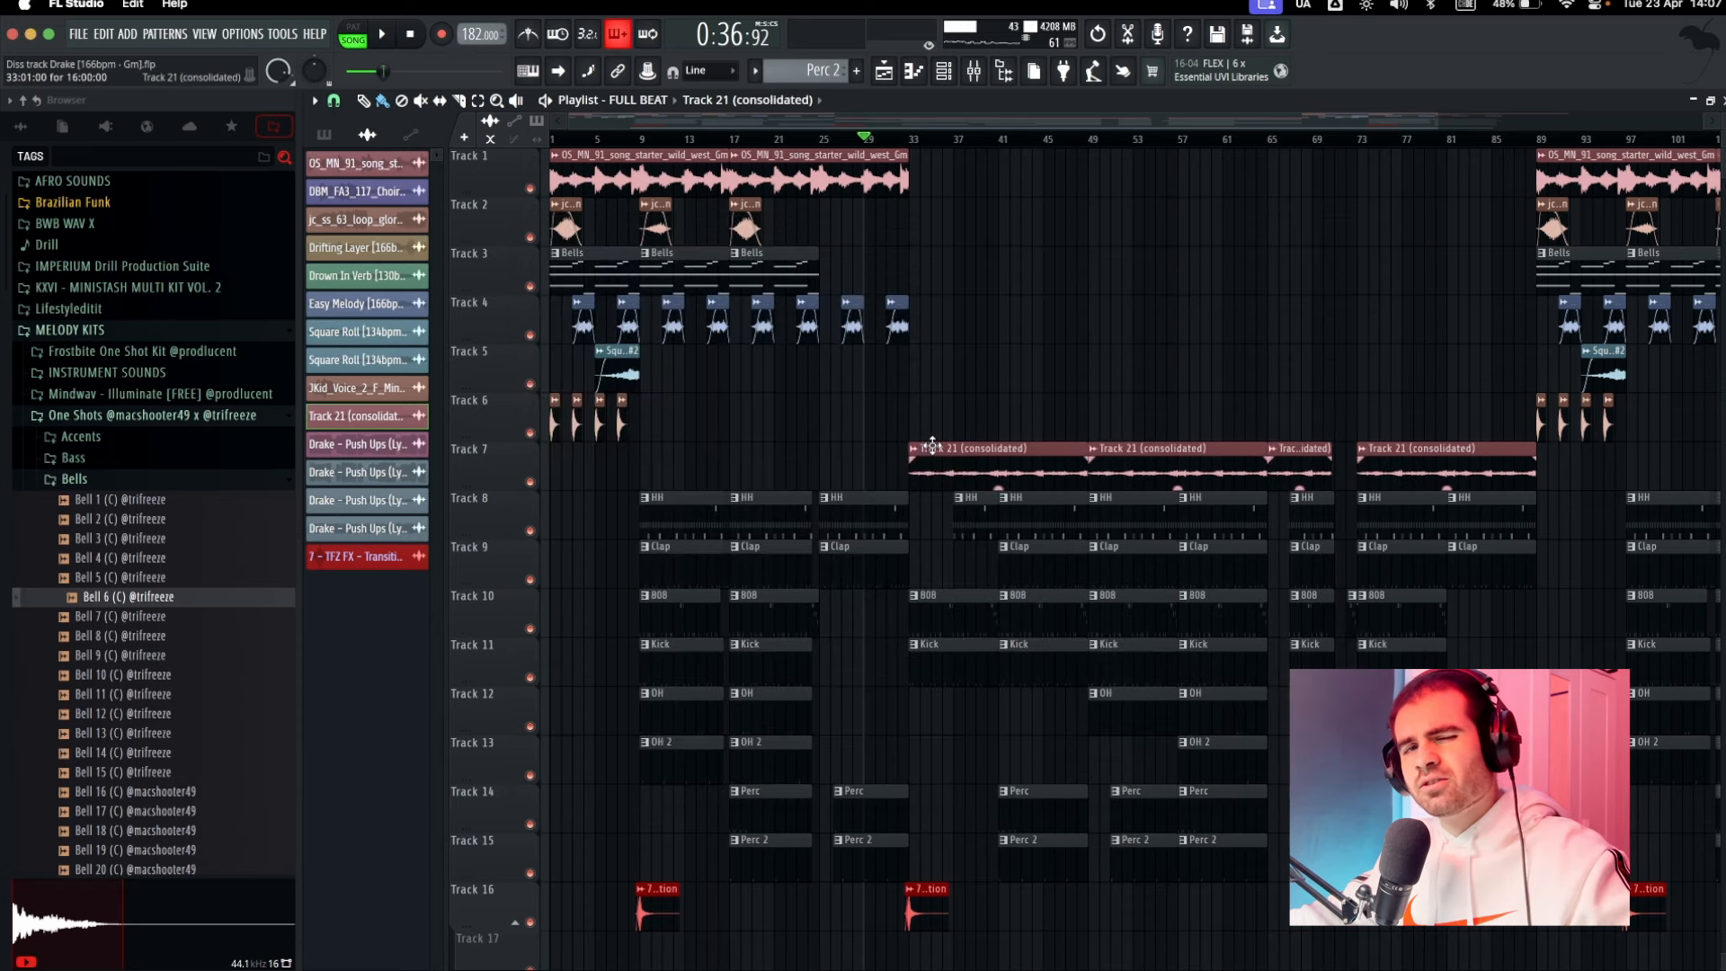
# Step: Reopen the sample settings of the Track 21 (consolidated) audio clip
pyautogui.doubleClick(977, 471)
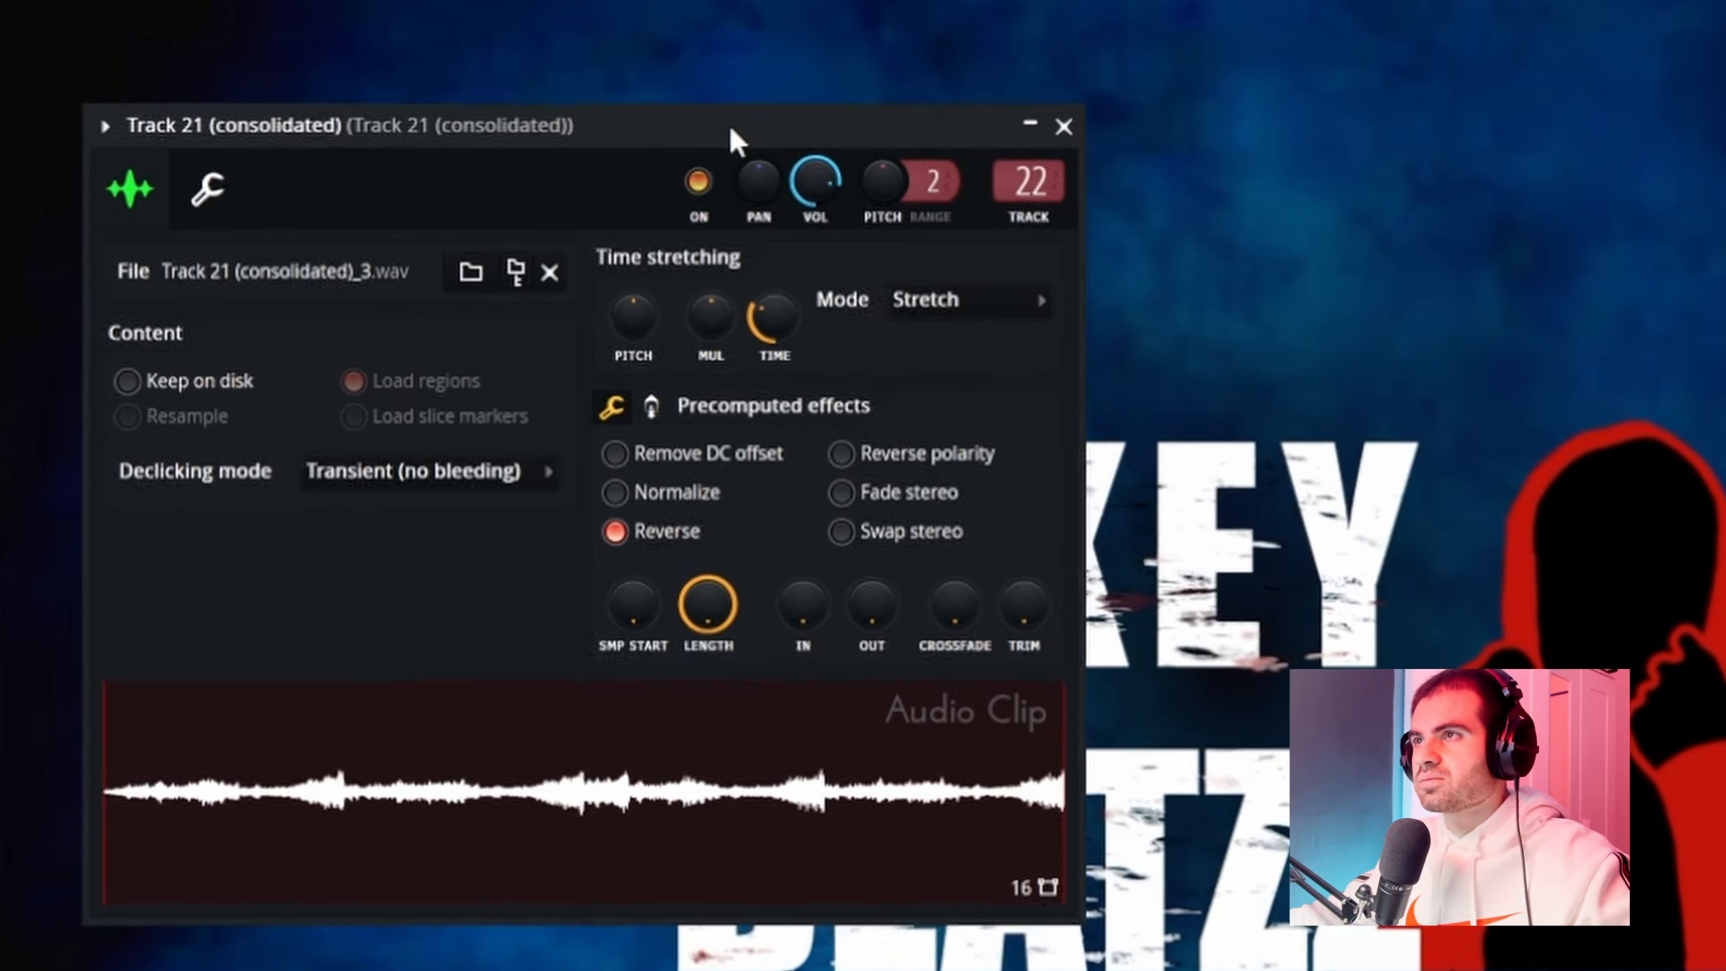